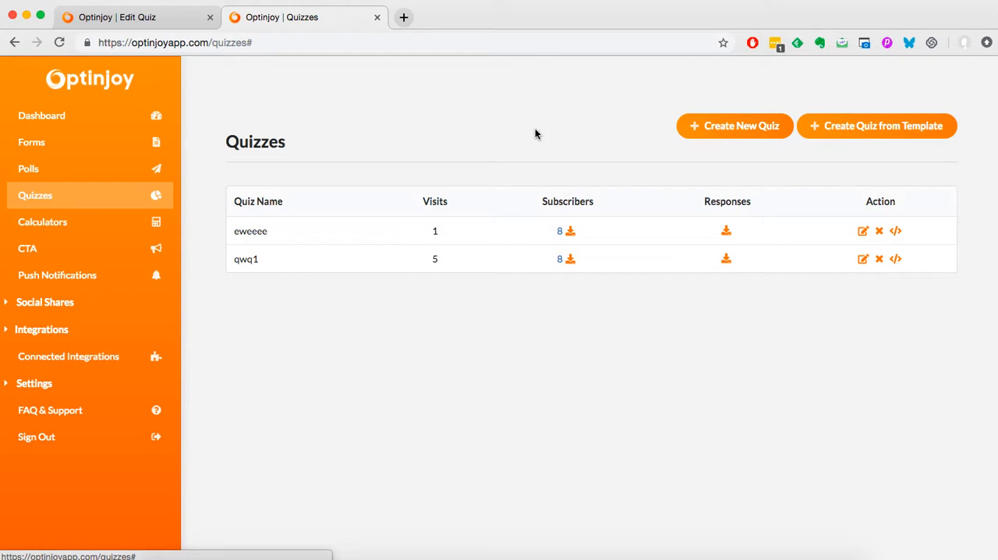
- Look up the start page texts of the existing car quiz in its editor
left_click(156, 22)
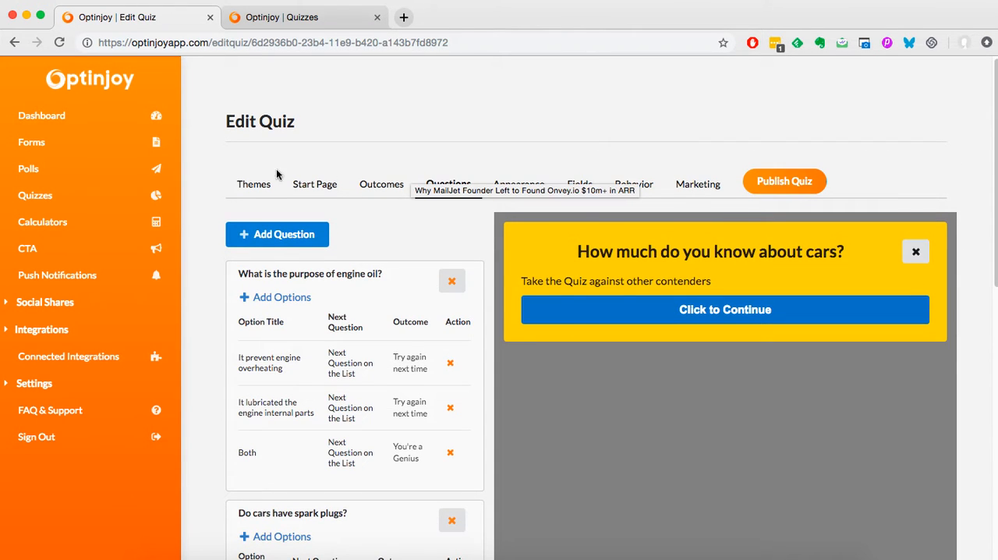
left_click(382, 186)
left_click(328, 190)
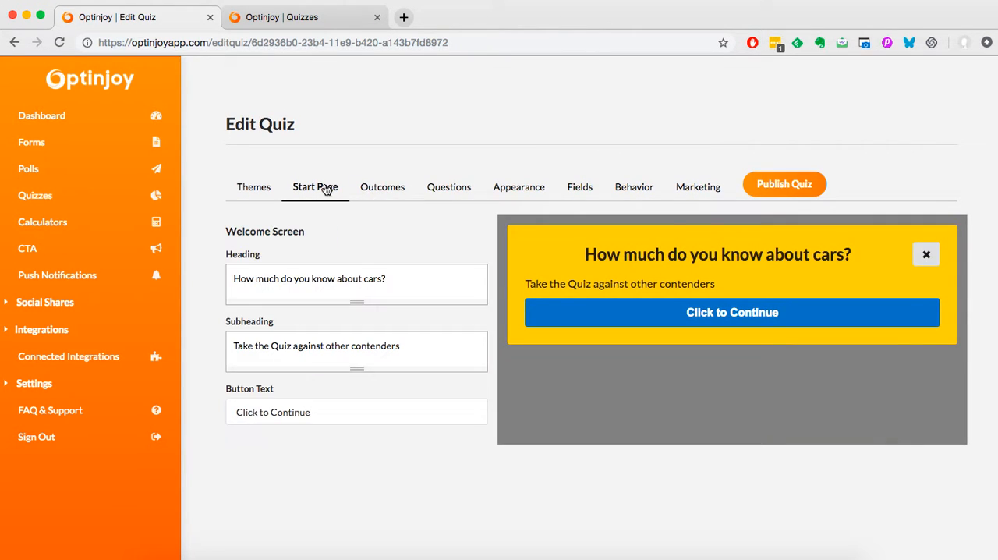
- Create a new quiz titled quiz_test with the Popover quiz type
left_click(328, 23)
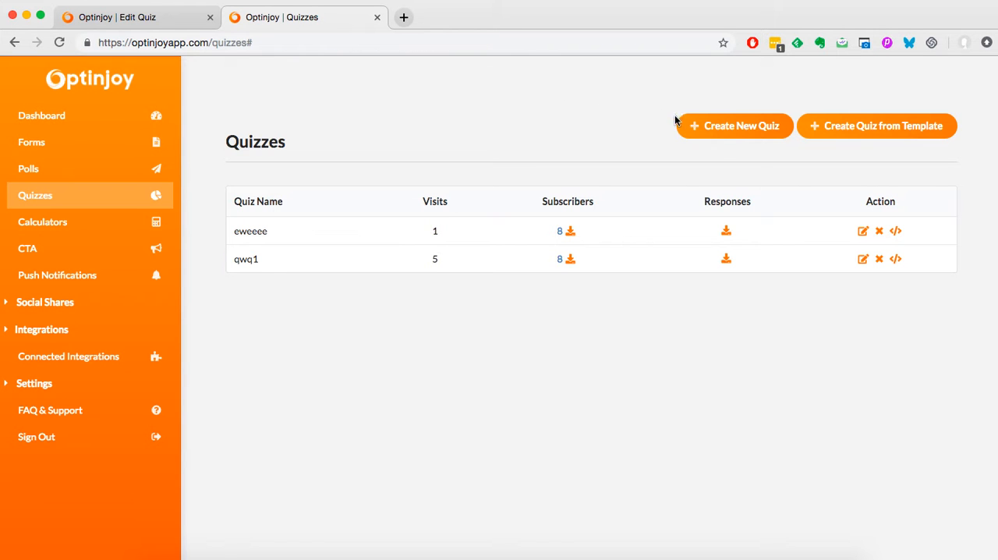
left_click(729, 128)
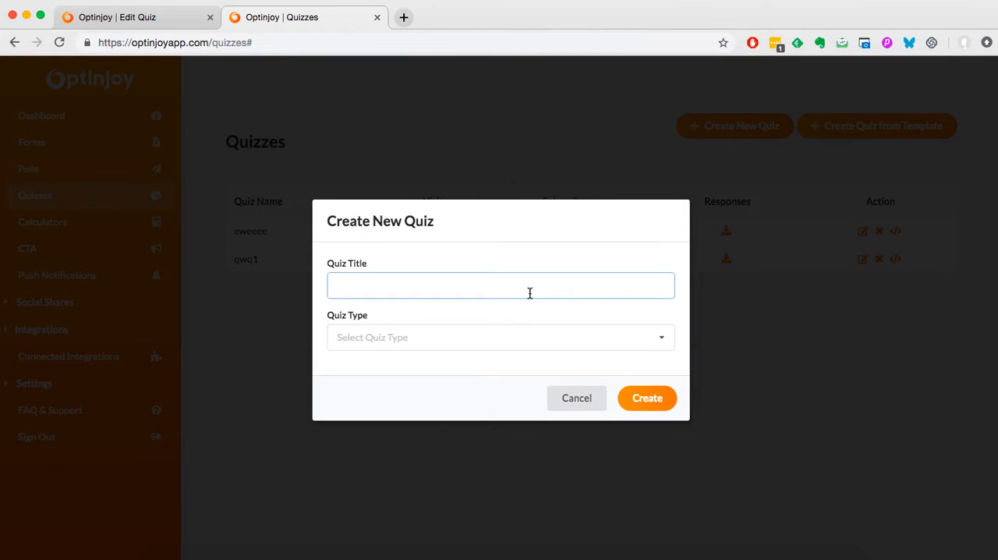
type("quiz_test")
left_click(482, 339)
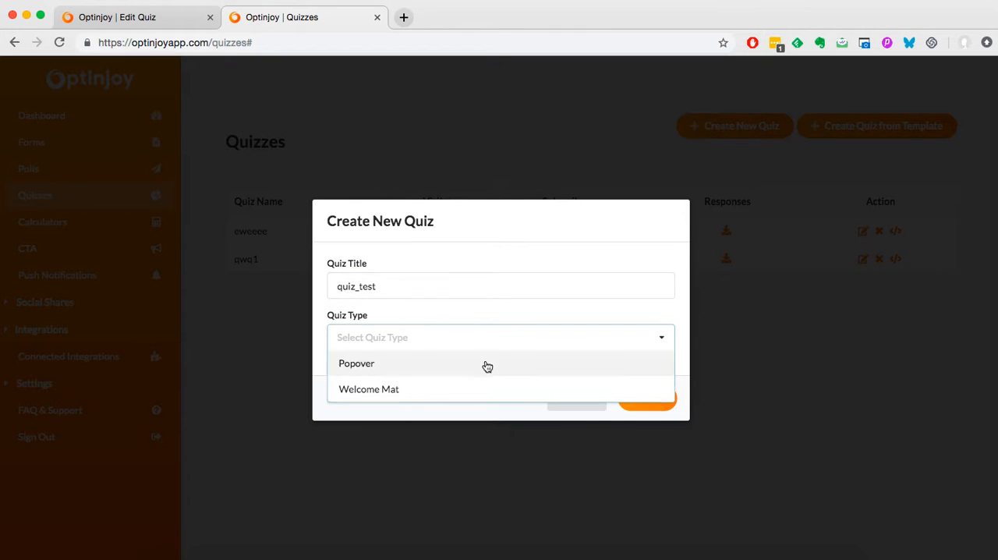
left_click(484, 363)
left_click(648, 401)
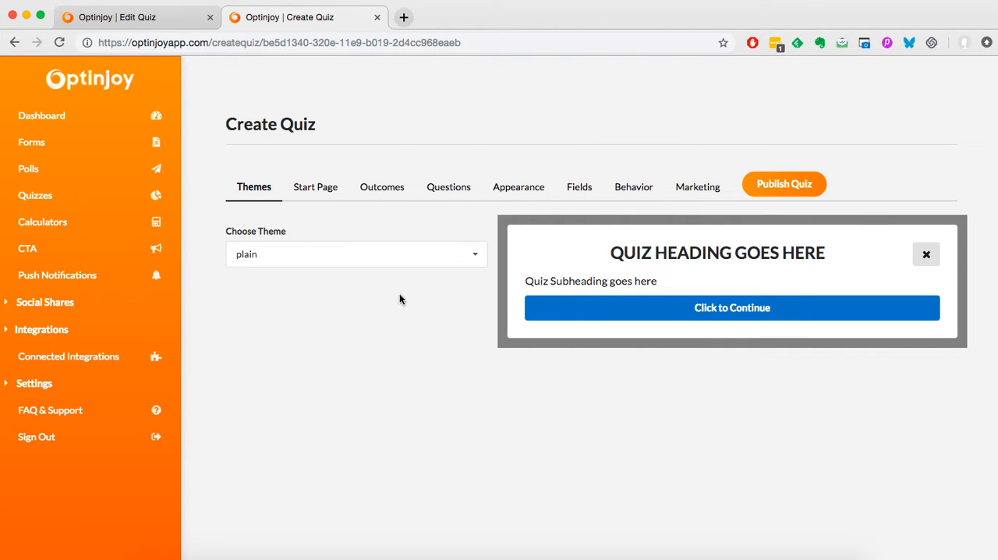
- Replace the new quiz's start page heading with "How much do you know about cars?" copied from the existing quiz
left_click(322, 191)
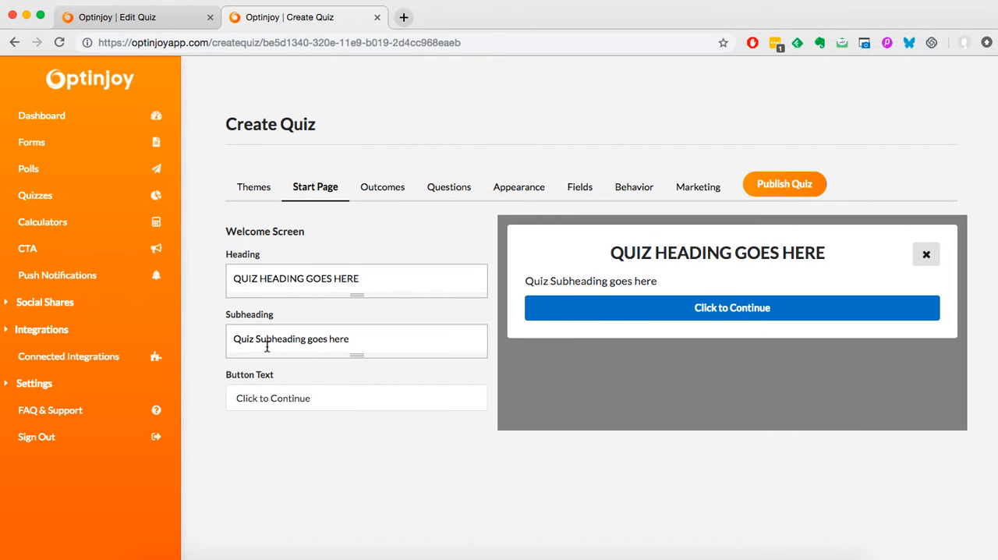
left_click(282, 285)
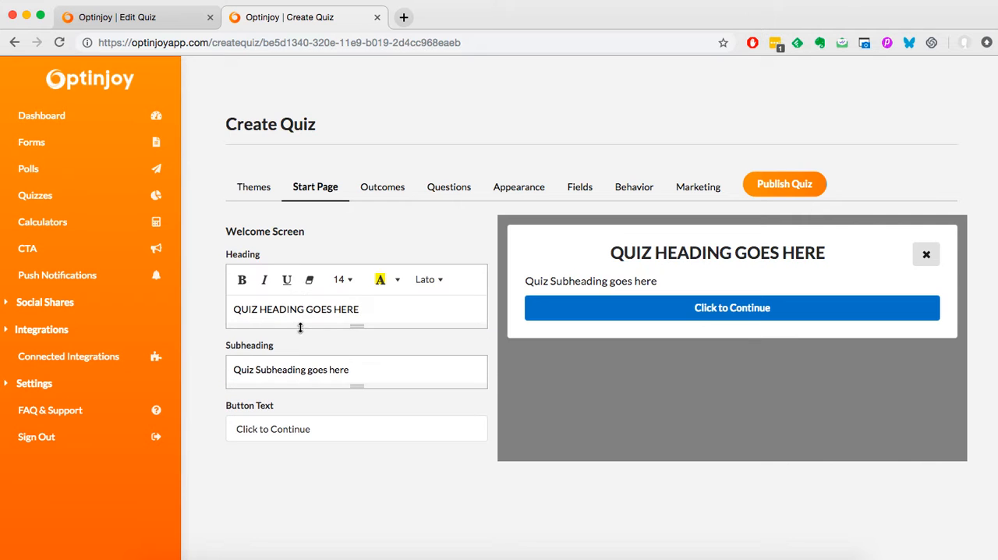
left_click(148, 17)
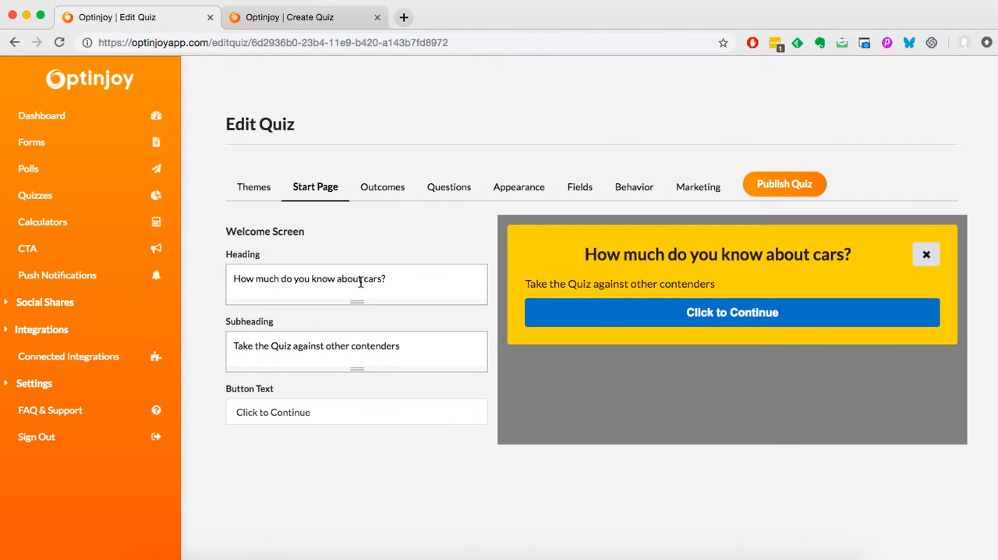
left_click(360, 282)
key("super+a")
key("super+c")
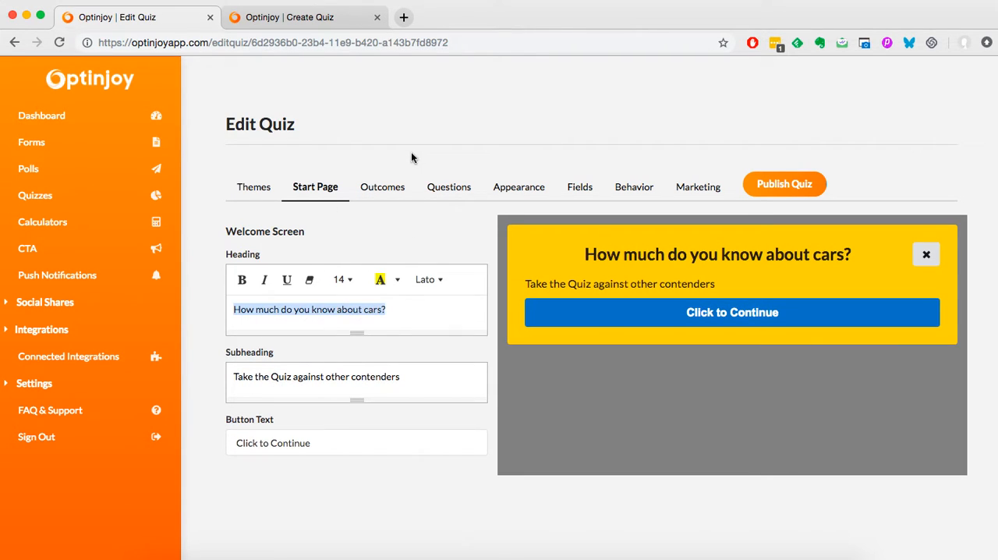
left_click(294, 20)
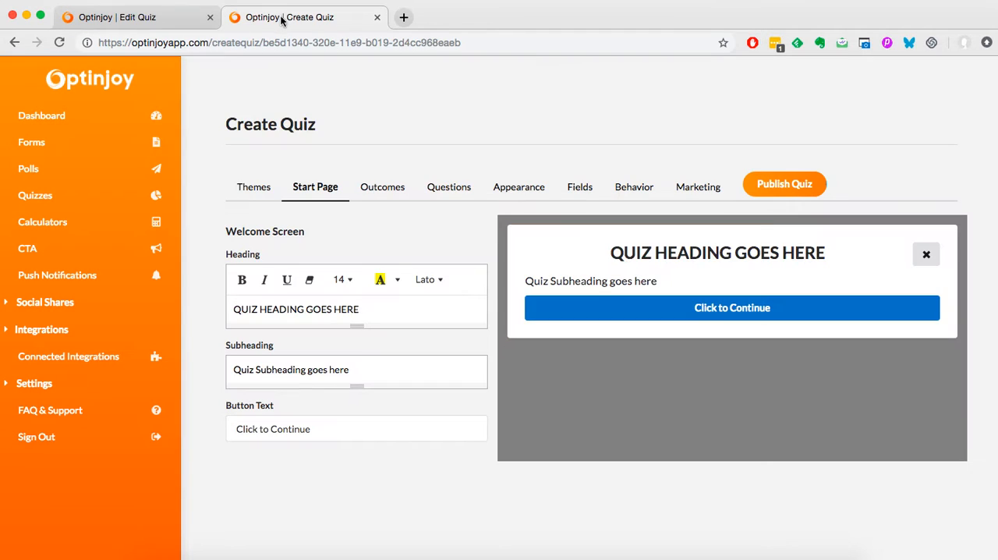
left_click(316, 310)
key("super+a")
key("super+v")
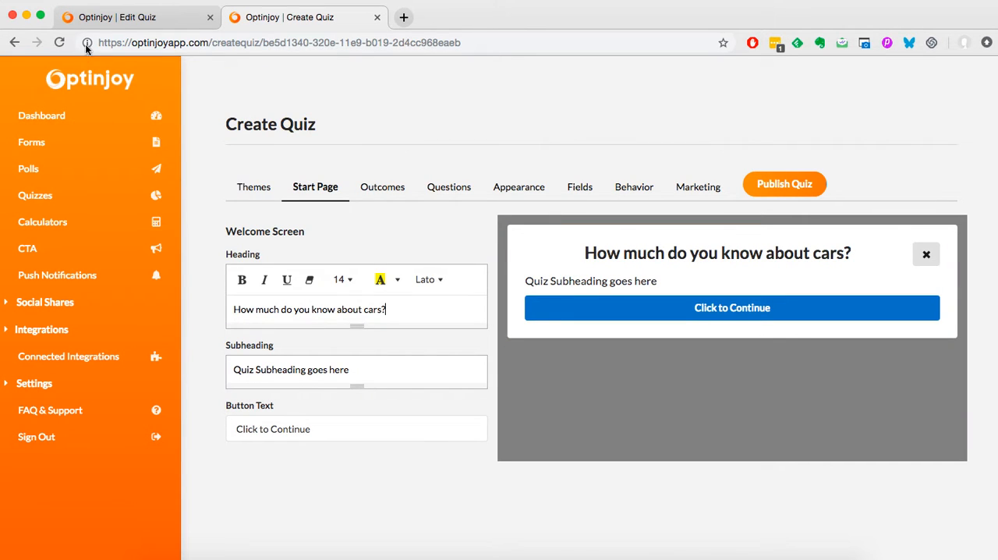
- Replace the new quiz's subheading with "Take the Quiz against other contenders" copied from the existing quiz
left_click(92, 20)
left_click(312, 382)
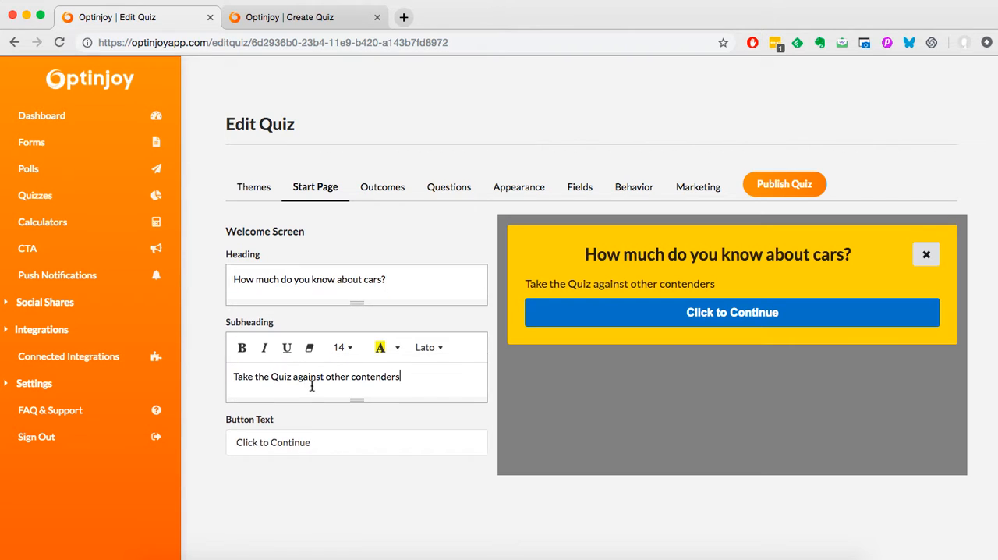
key("super+a")
key("super+c")
left_click(323, 22)
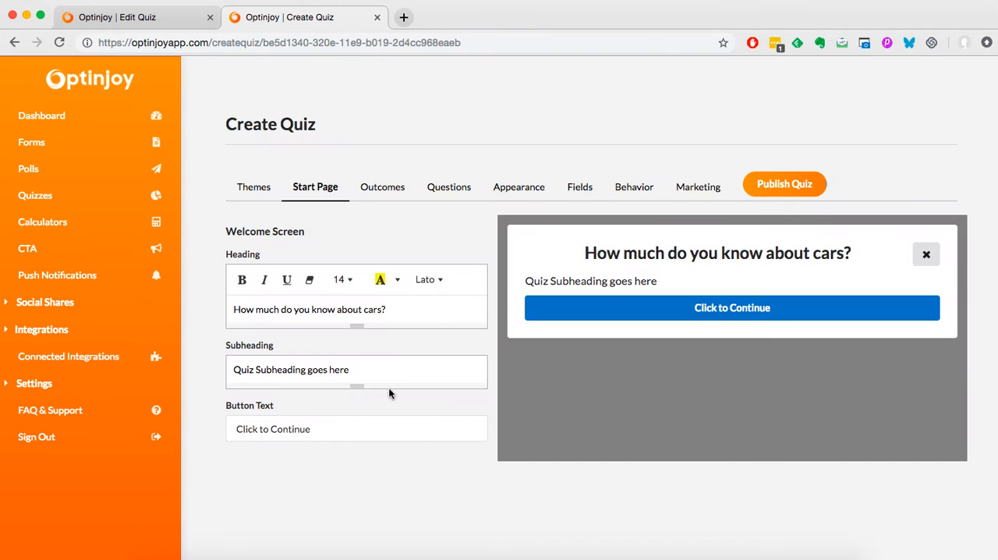
left_click(387, 380)
key("super+a")
key("super+v")
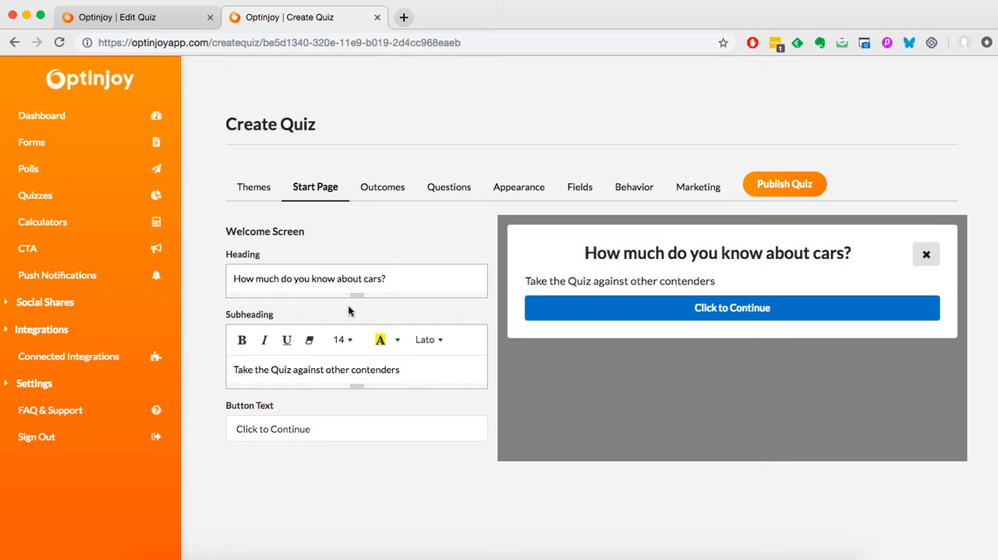
left_click(349, 278)
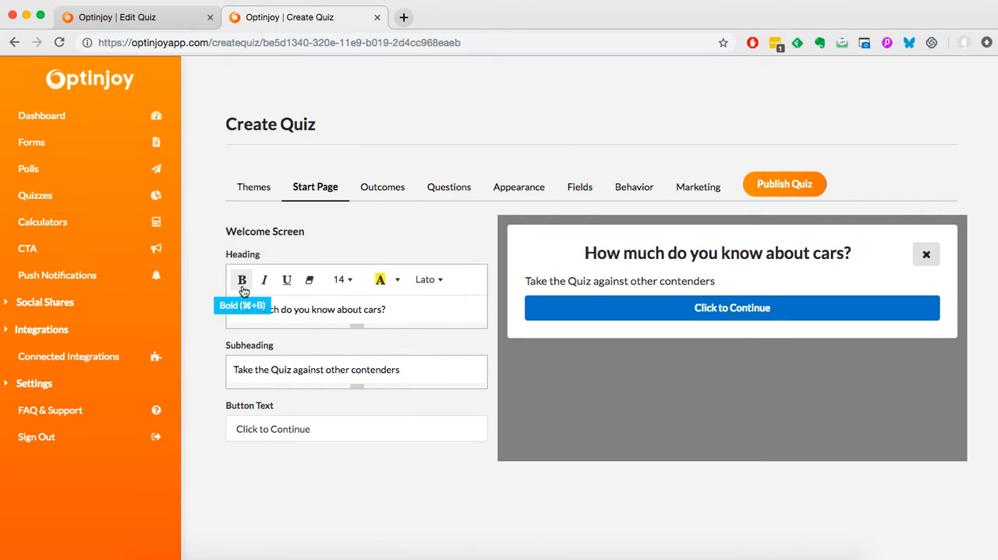
- Add a first outcome to the new quiz and open its title for editing
left_click(378, 196)
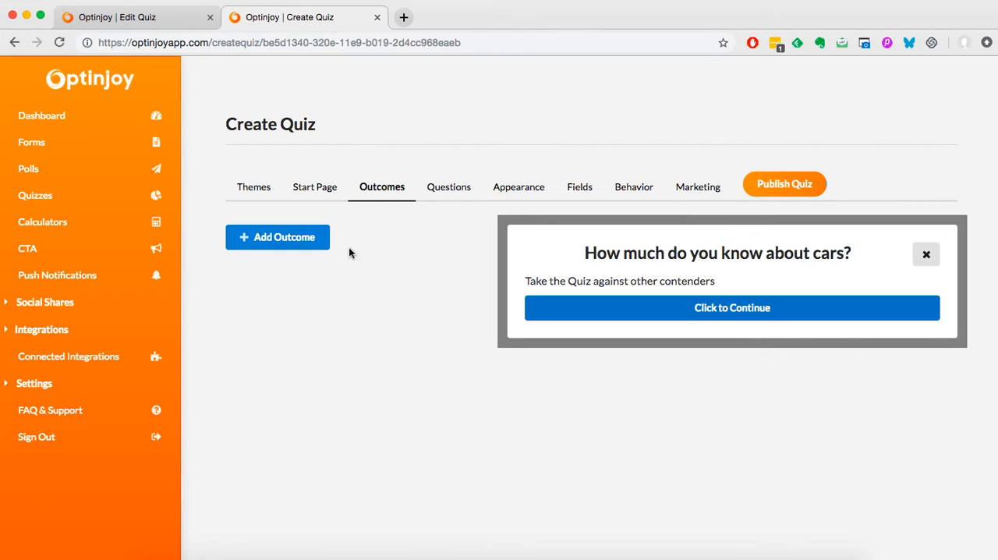
left_click(258, 246)
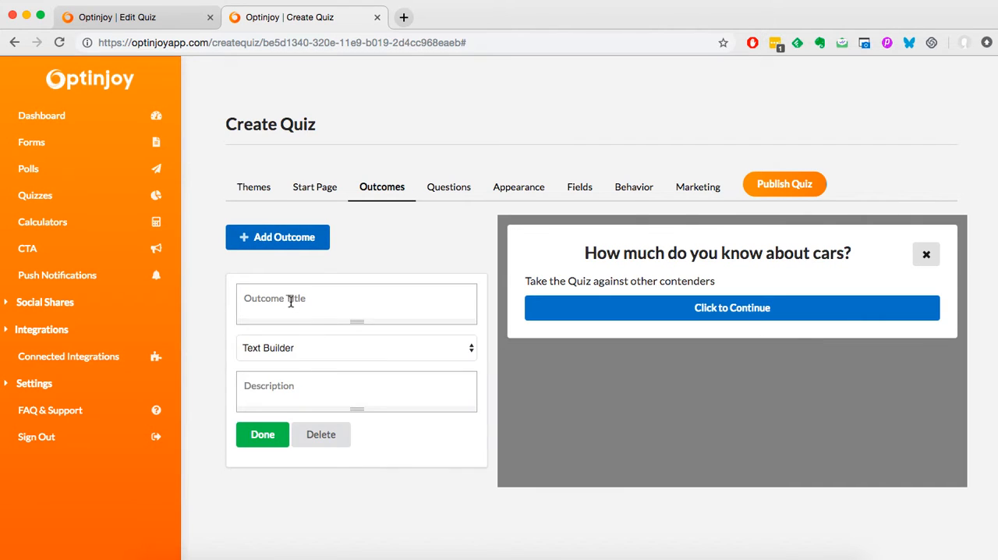
left_click(303, 310)
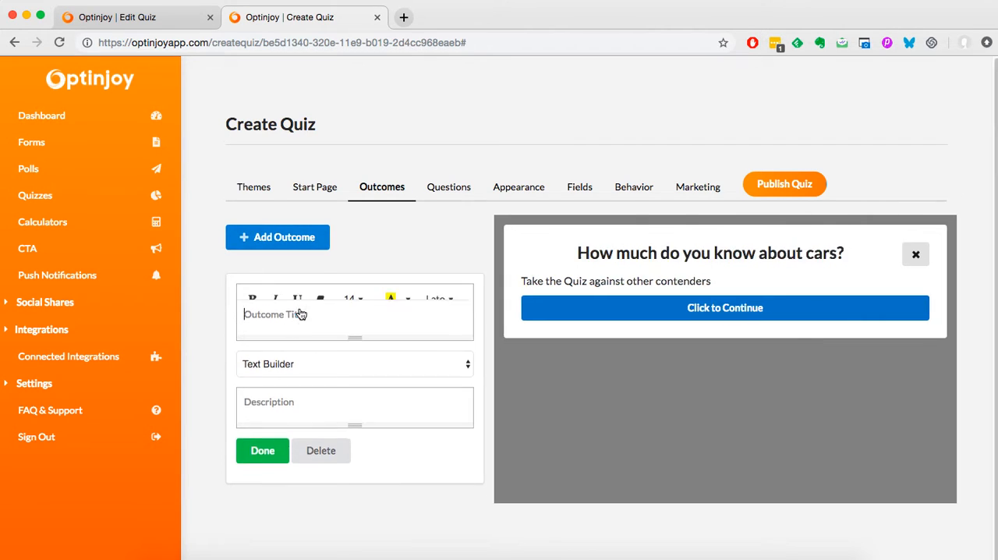
- Switch the outcome's type to Redirect URL and make its redirect address ready for entry
left_click(335, 378)
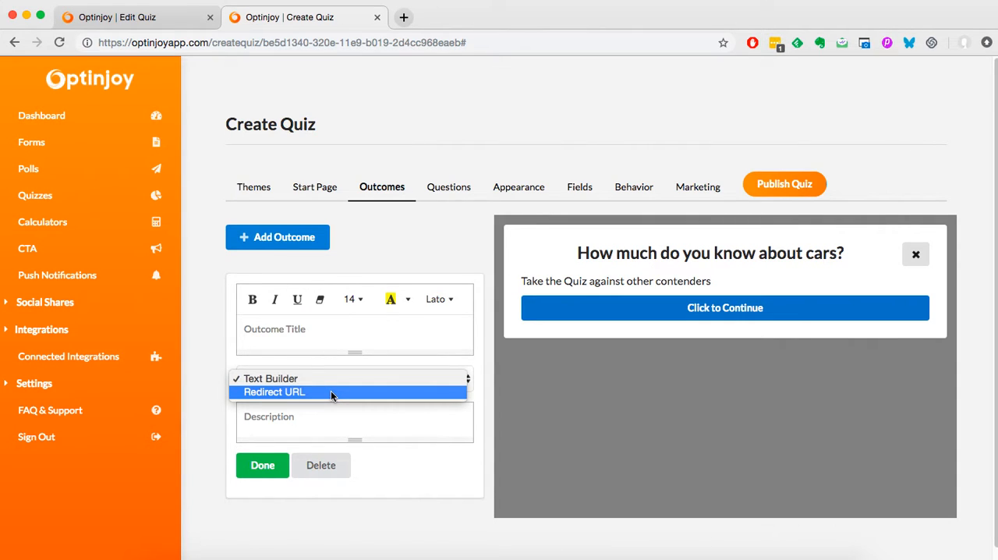
left_click(329, 418)
left_click(329, 418)
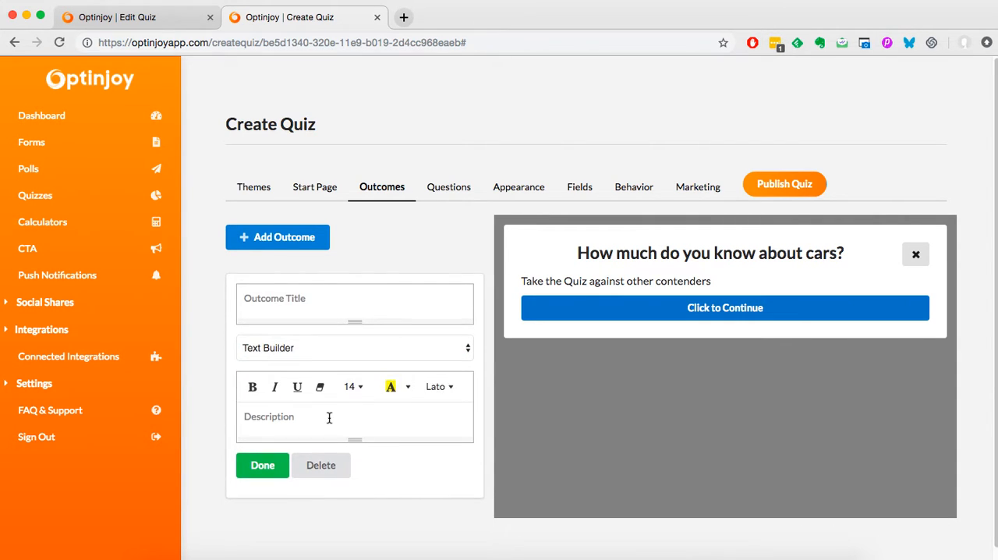
left_click(329, 350)
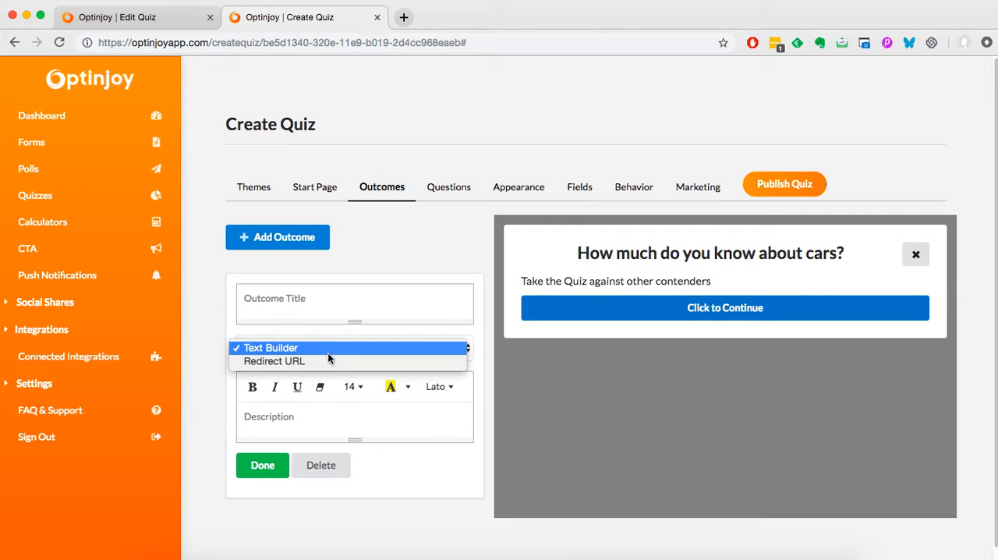
left_click(329, 361)
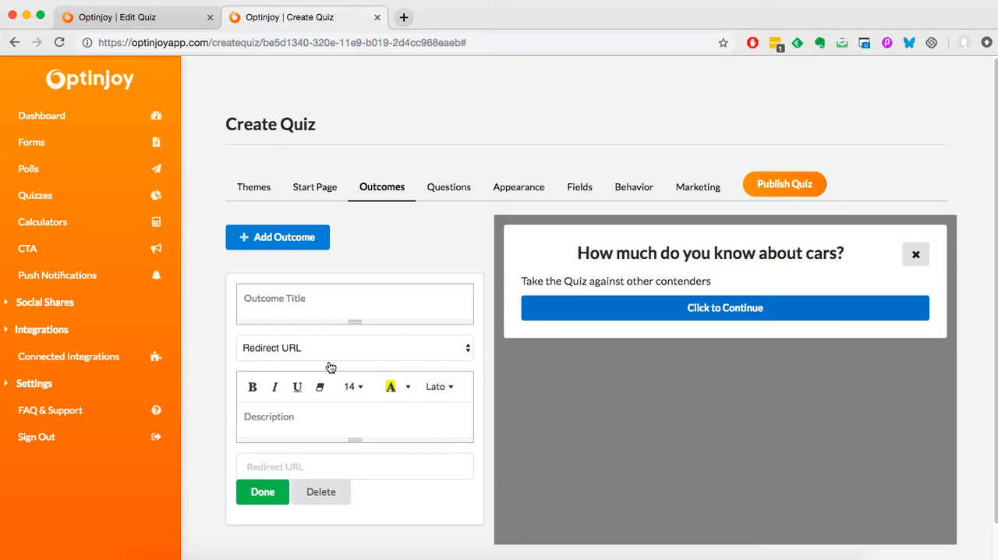
left_click(389, 471)
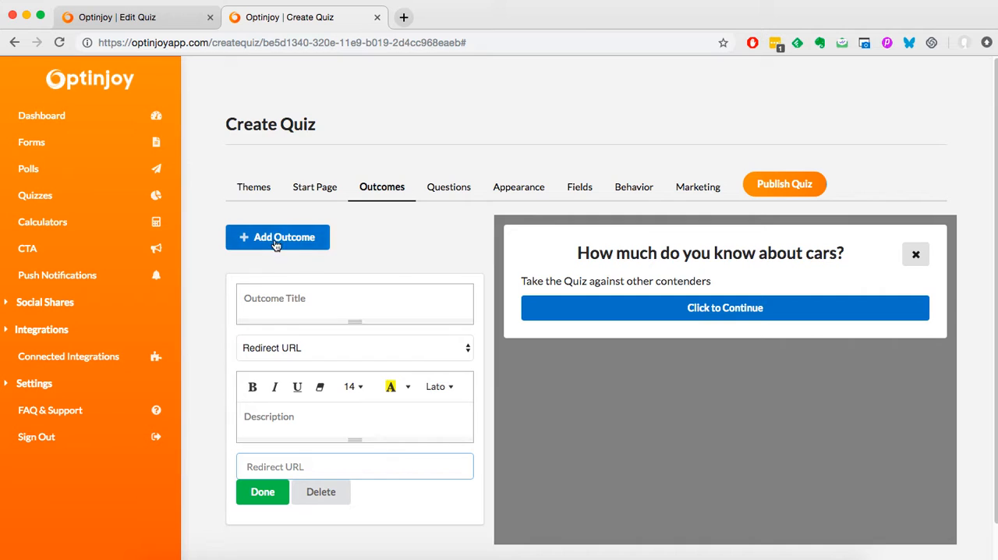
- Title the outcome "You're genius" and set its type to Text Builder
left_click(278, 320)
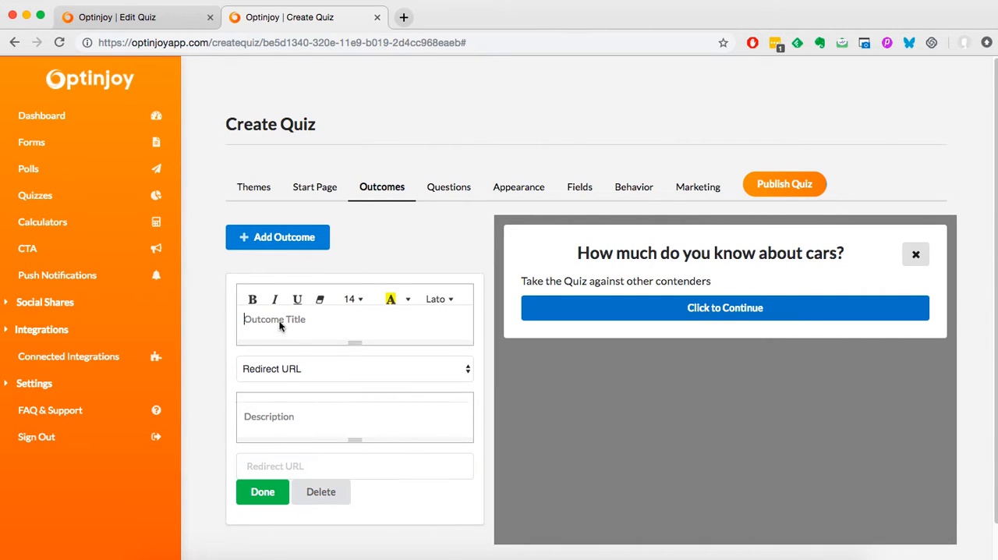
type("You'")
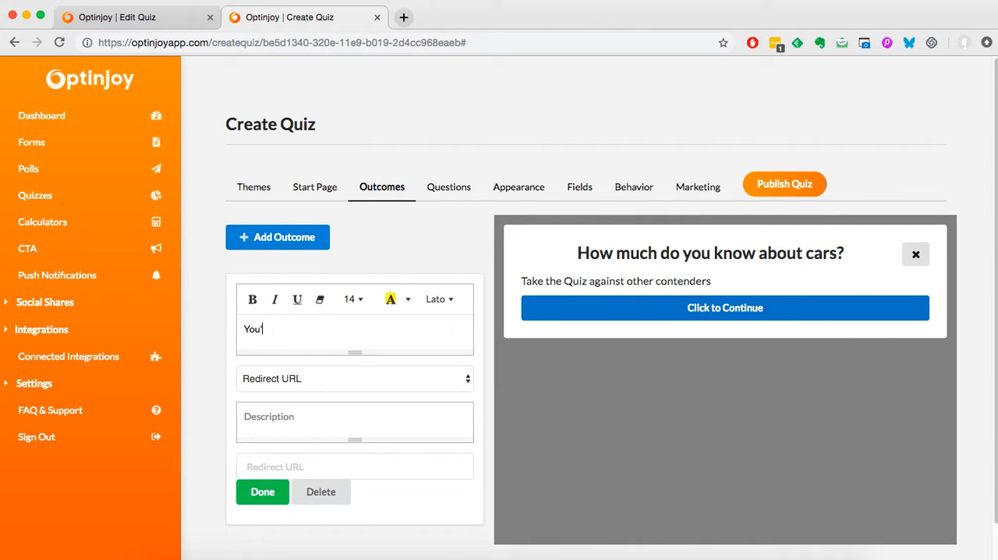
type("re genius")
left_click(334, 372)
left_click(328, 363)
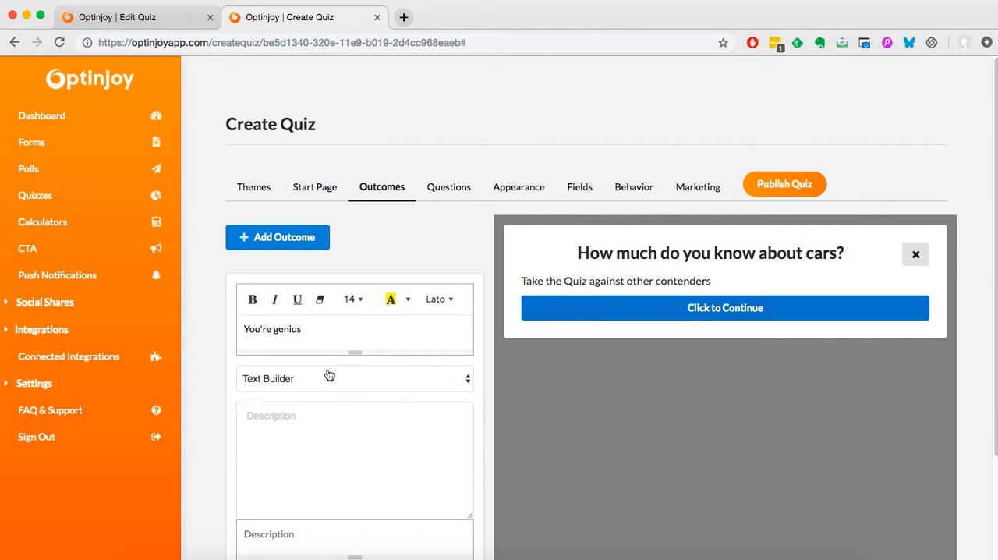
- Enter the outcome's description as "You answered most of the questions right. You're a genius at this."
scroll(341, 415, "down", 3)
left_click(338, 339)
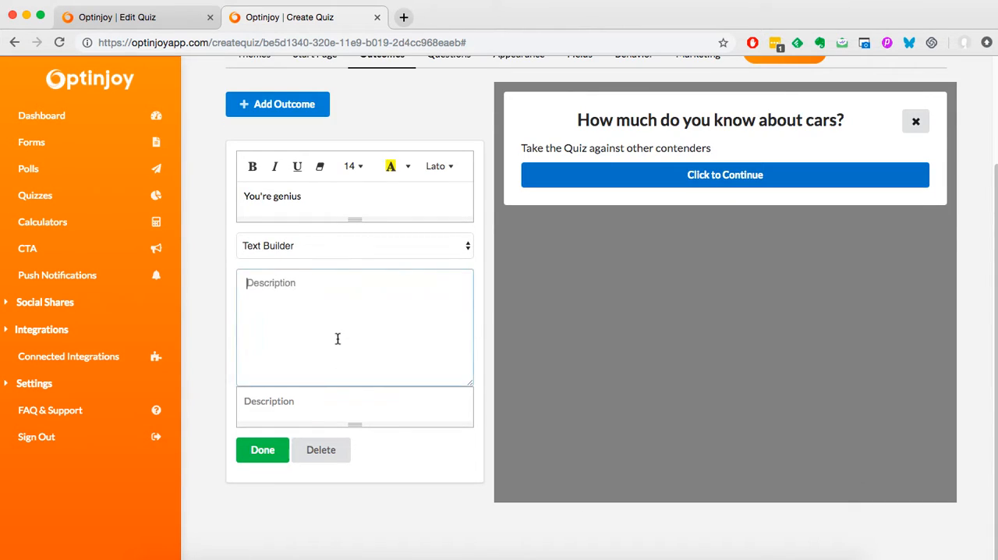
left_click(339, 410)
left_click(345, 334)
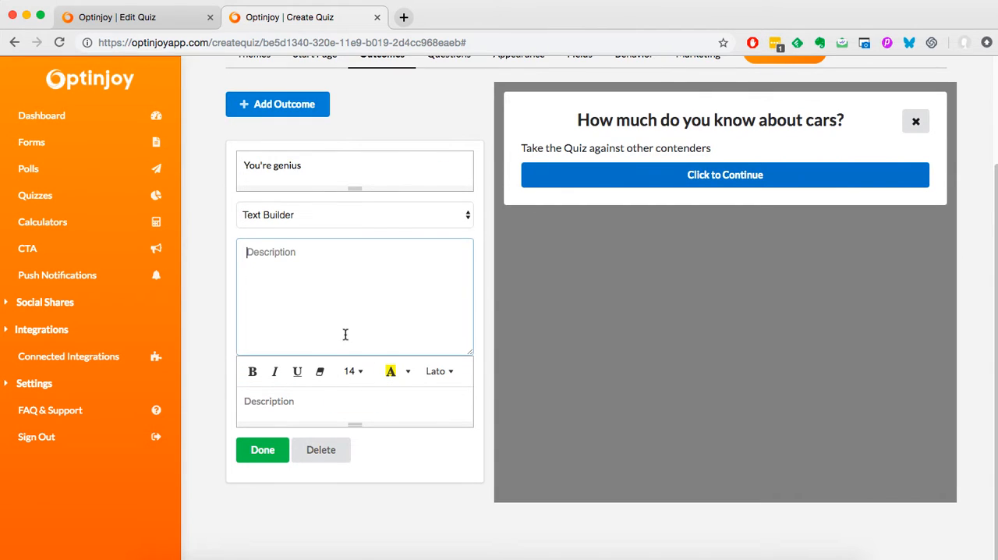
scroll(346, 334, "up", 3)
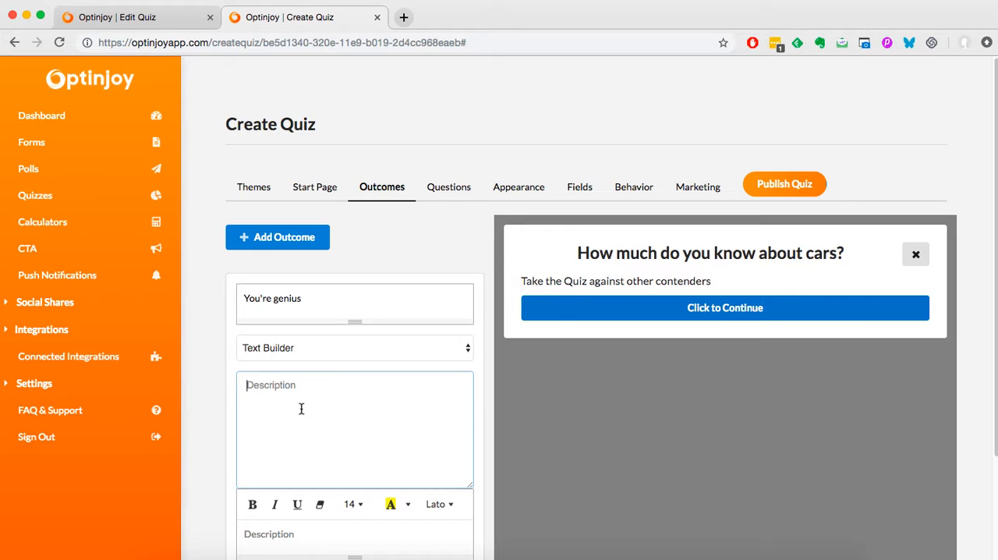
type("You answered mo")
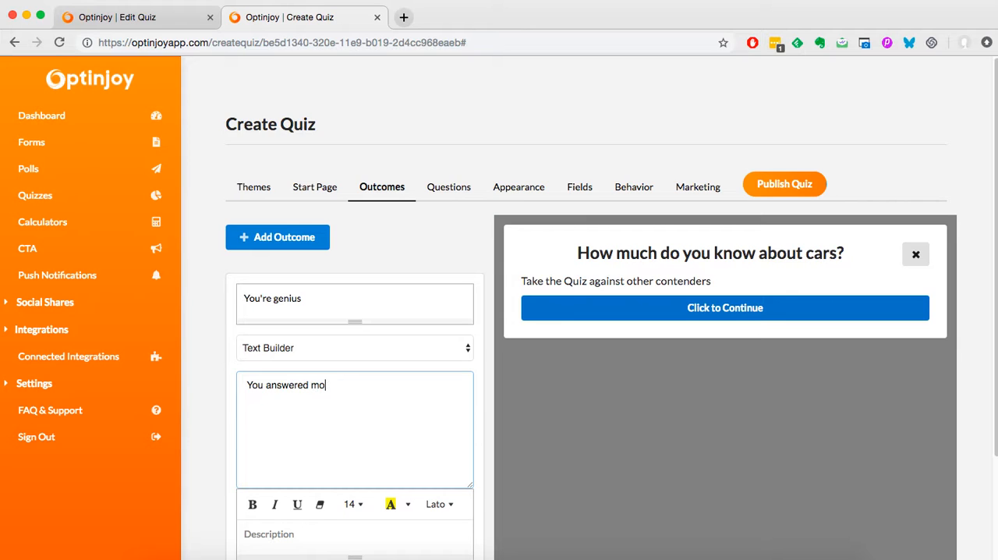
type("st of h")
type("he questions ri")
type("ght")
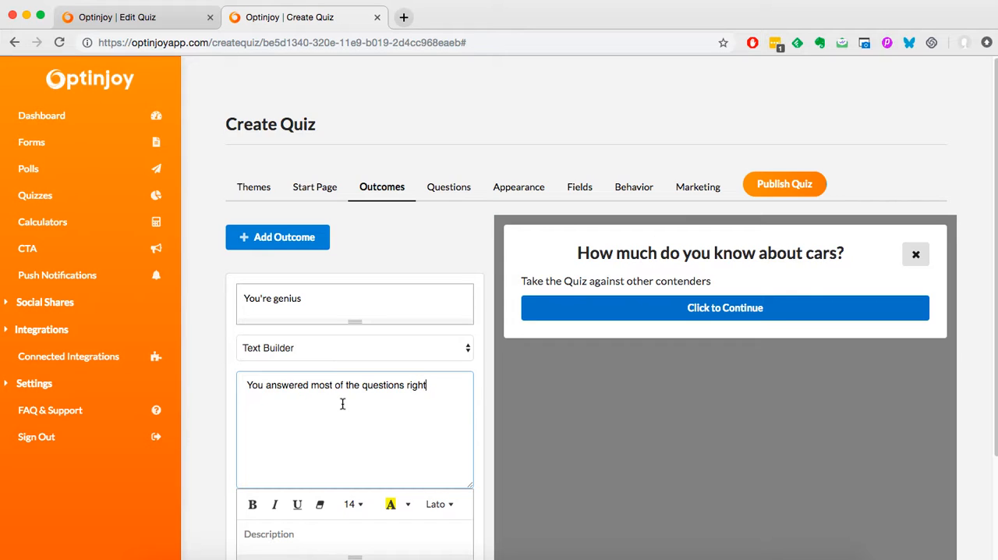
type(". You're a genius at this.")
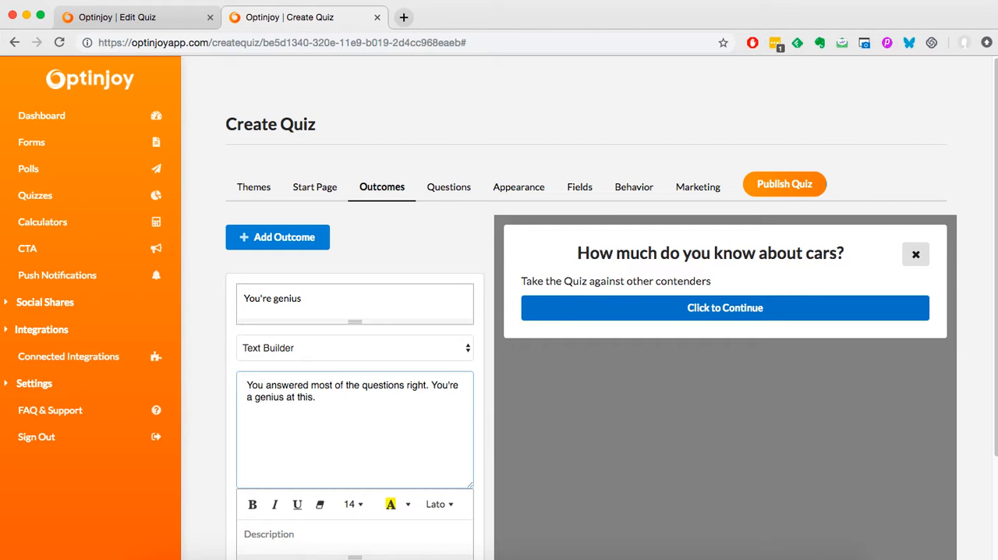
- Add a second blank outcome and finish editing the "You're genius" outcome
left_click(301, 238)
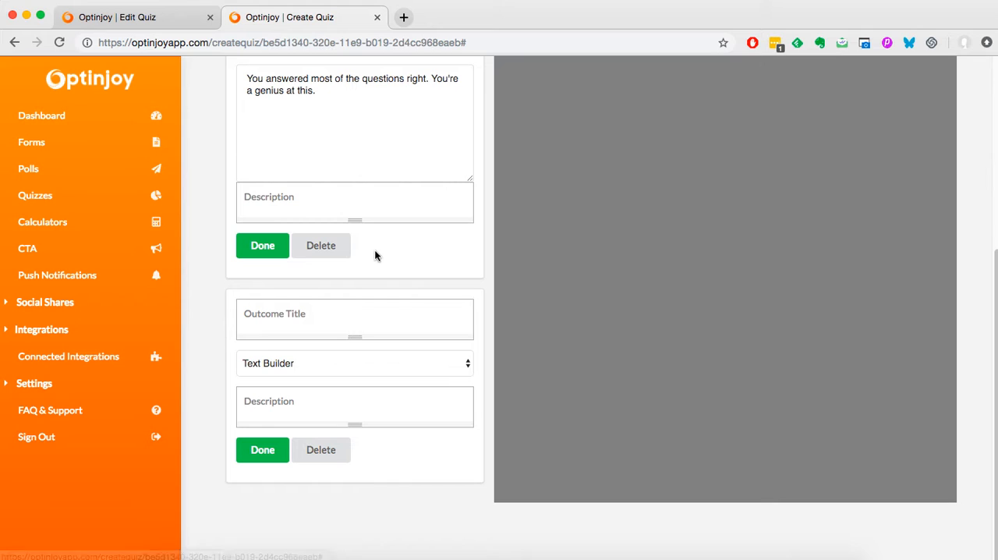
left_click(272, 251)
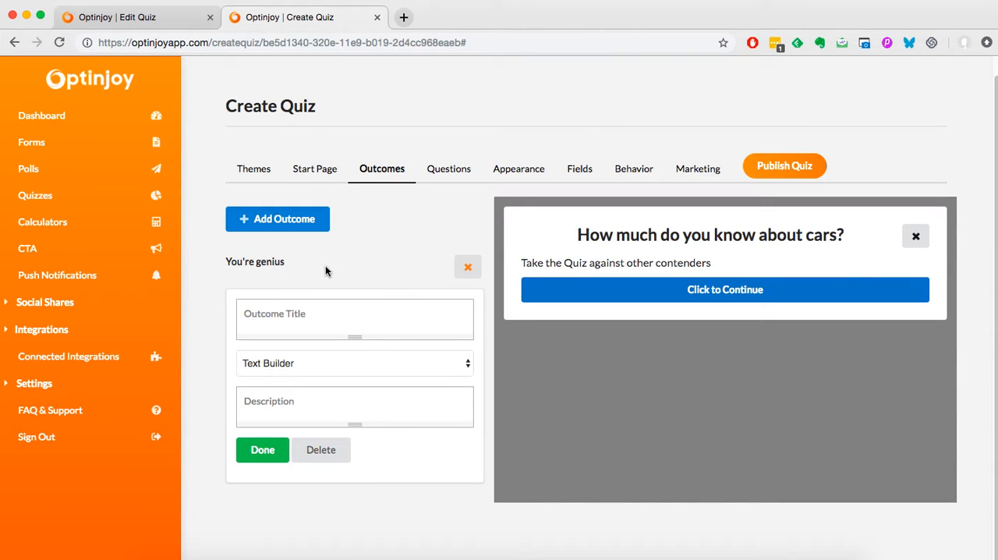
- Delete the existing "You're genius" outcome and recreate it as a Text Builder outcome with the same title and no description
left_click(468, 267)
left_click(337, 439)
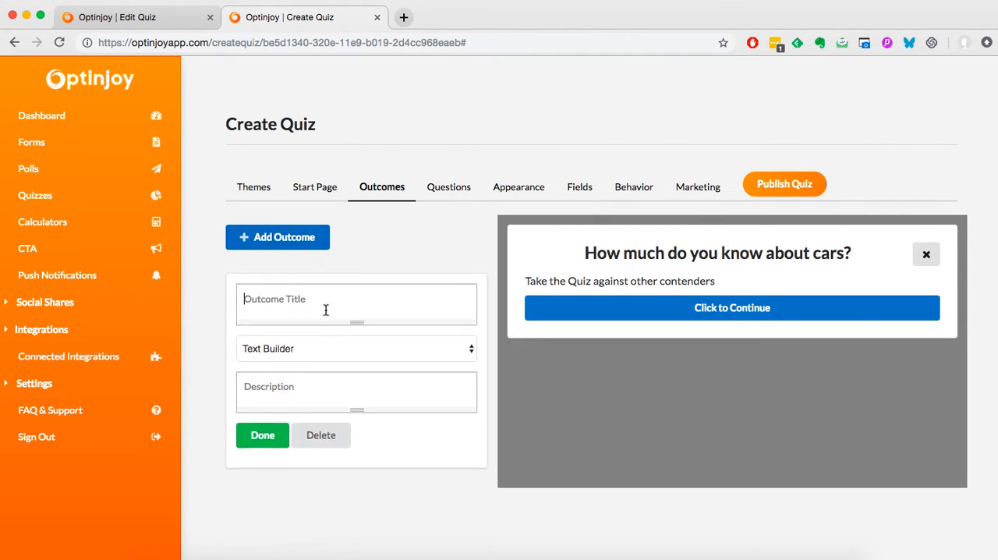
left_click(325, 310)
type("You'r")
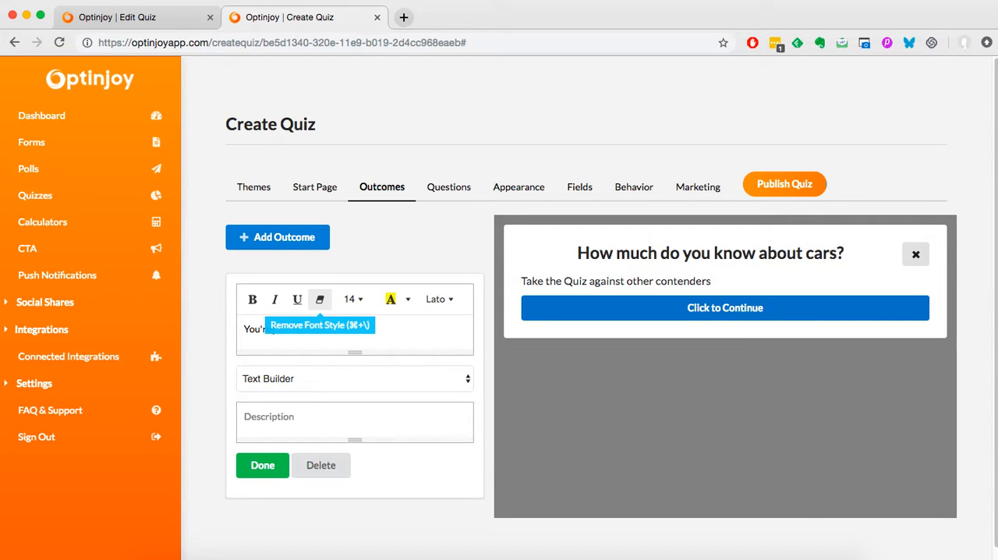
type("e ge")
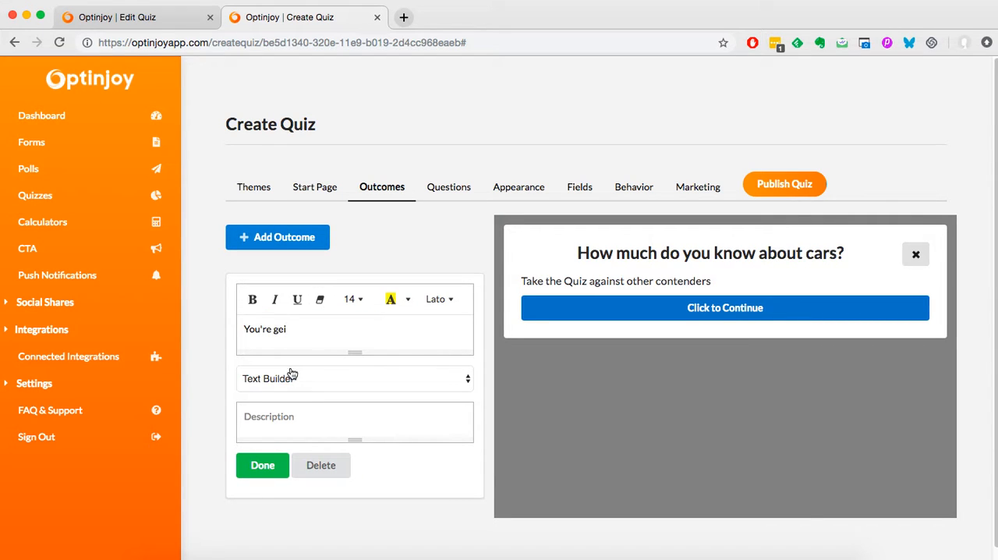
type("nius")
left_click(266, 466)
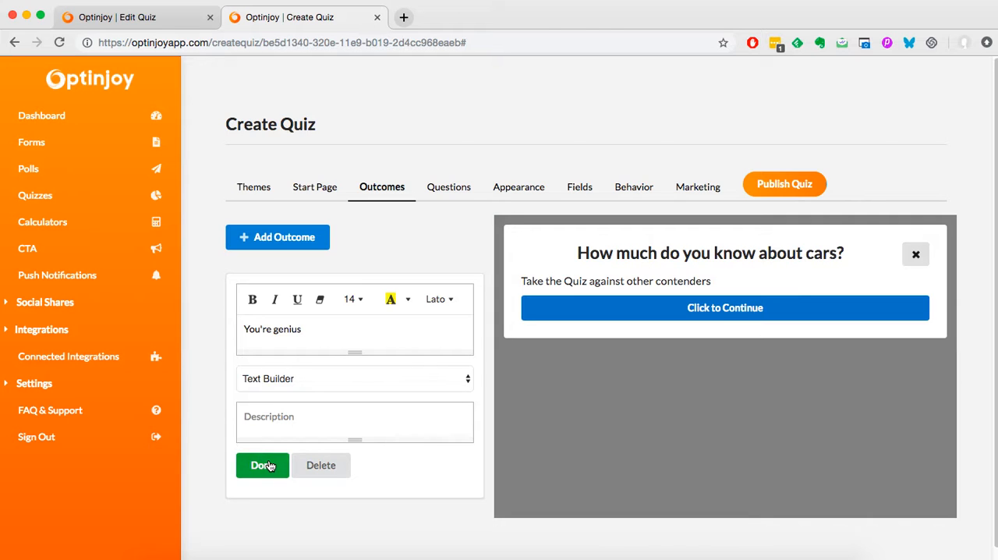
- Add a second Text Builder outcome titled "Try again next time", as in the reference quiz, leaving its description blank
left_click(284, 238)
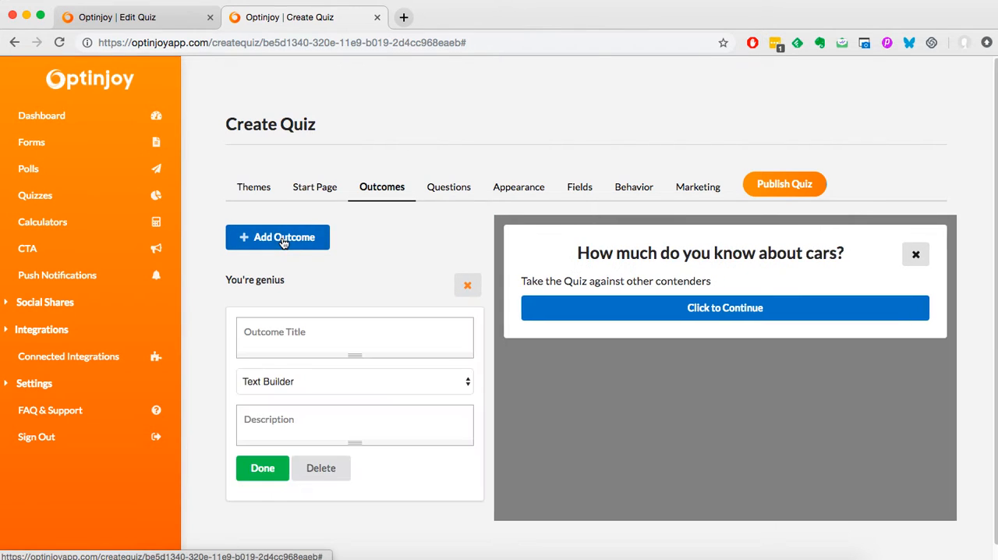
left_click(146, 25)
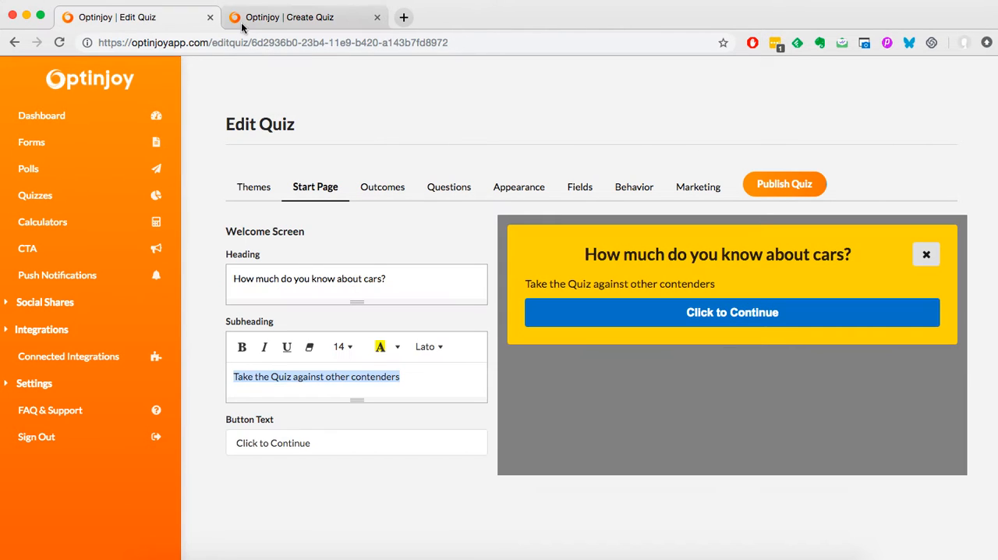
left_click(375, 188)
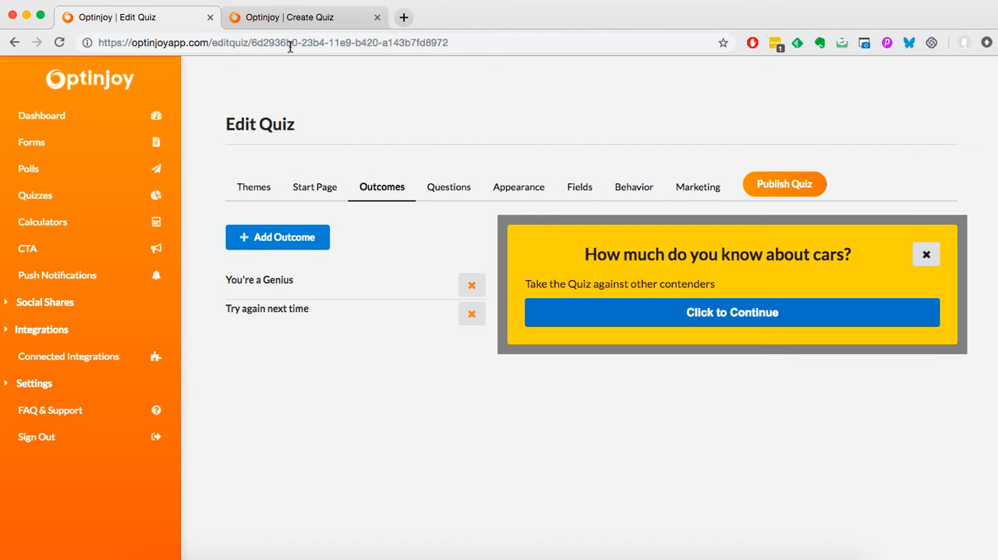
left_click(286, 19)
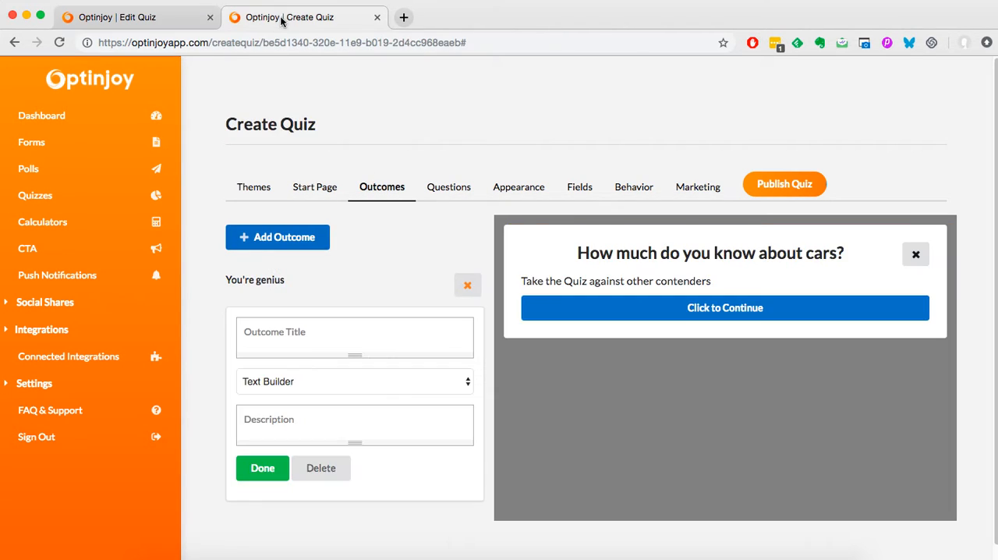
left_click(348, 343)
type("try")
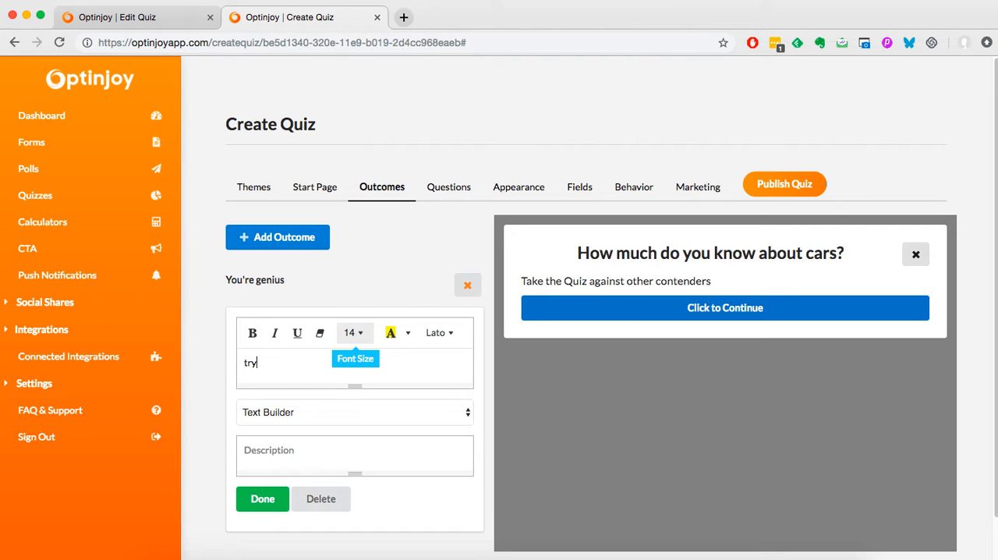
key("BackSpace")
type("Try again next time")
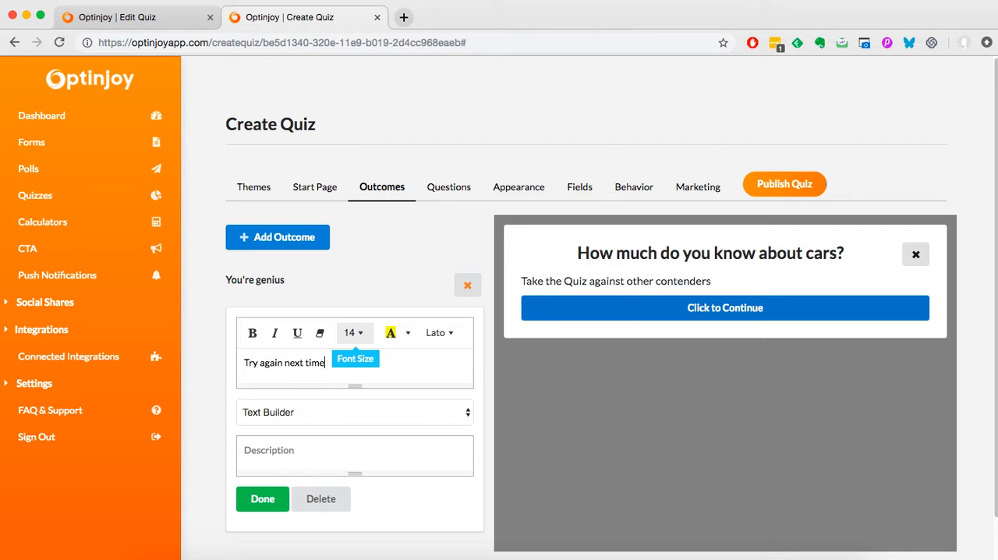
left_click(362, 458)
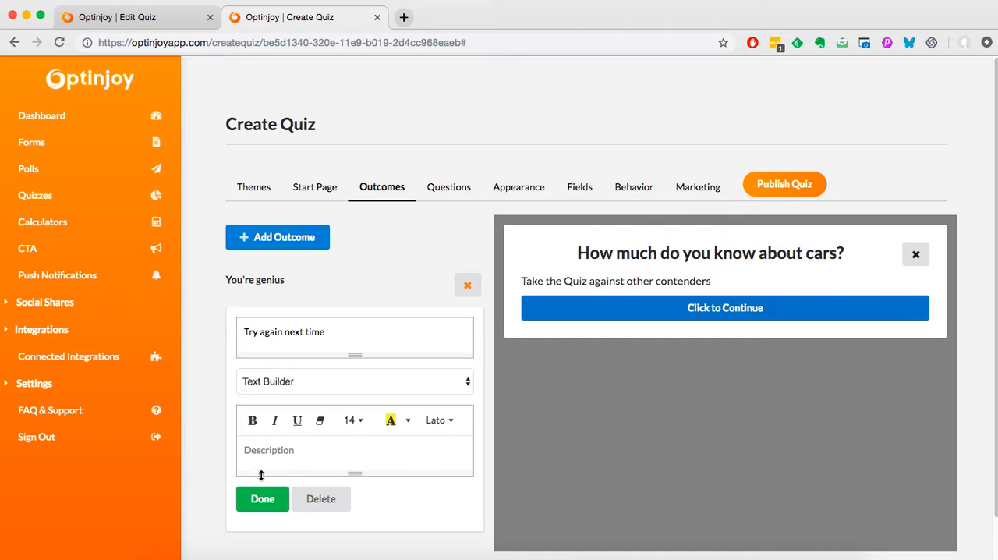
left_click(260, 499)
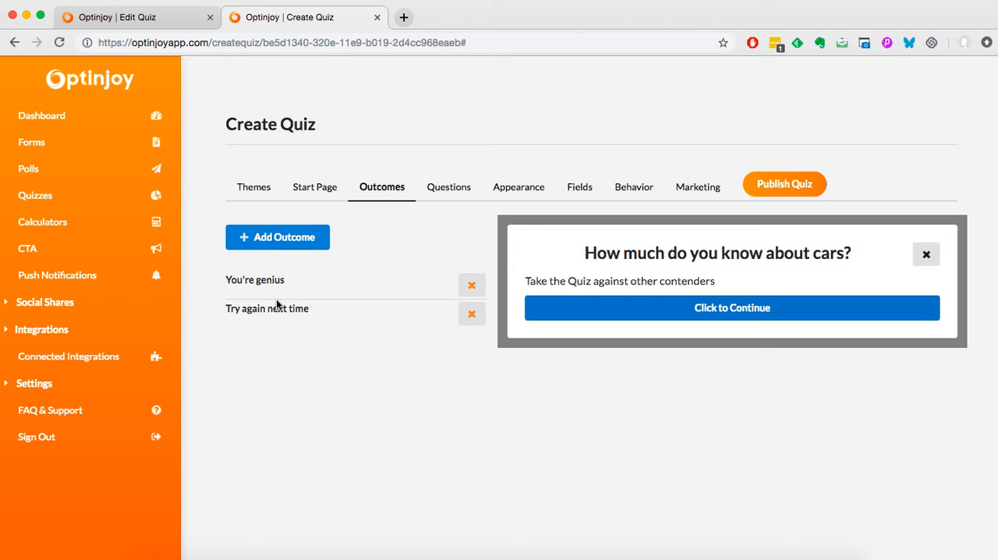
- Add the question "What is the purpose of engine oil?", copied from the reference quiz, with Text as the option type
left_click(459, 186)
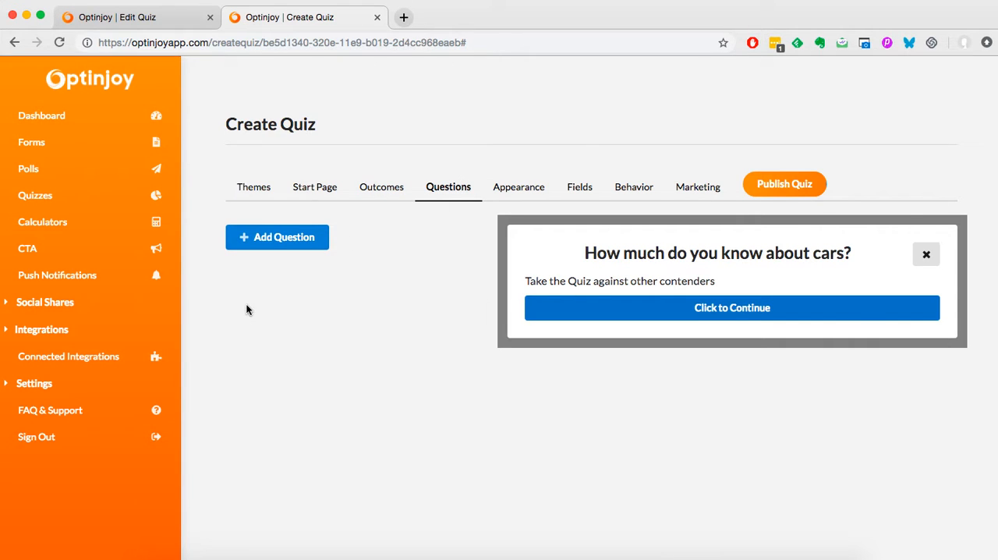
left_click(279, 237)
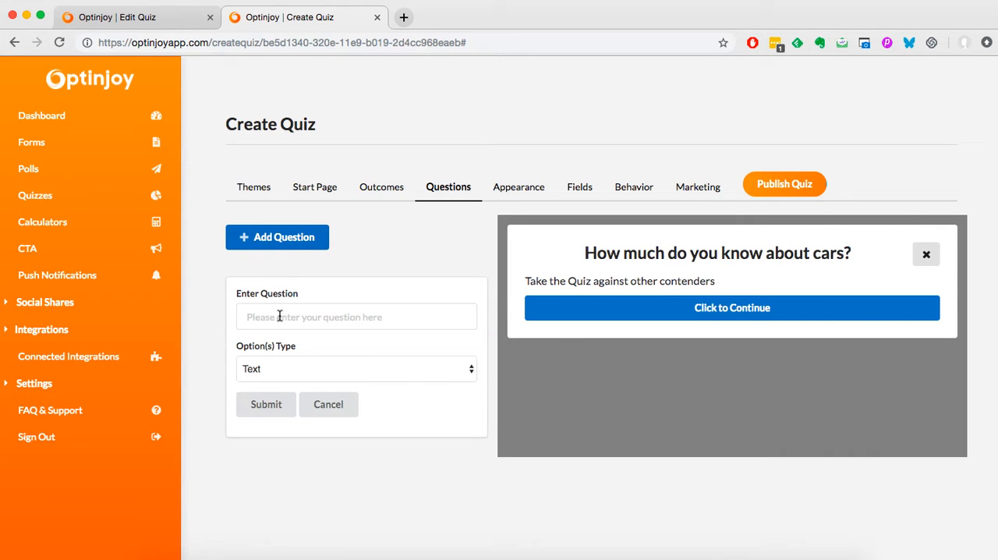
left_click(150, 19)
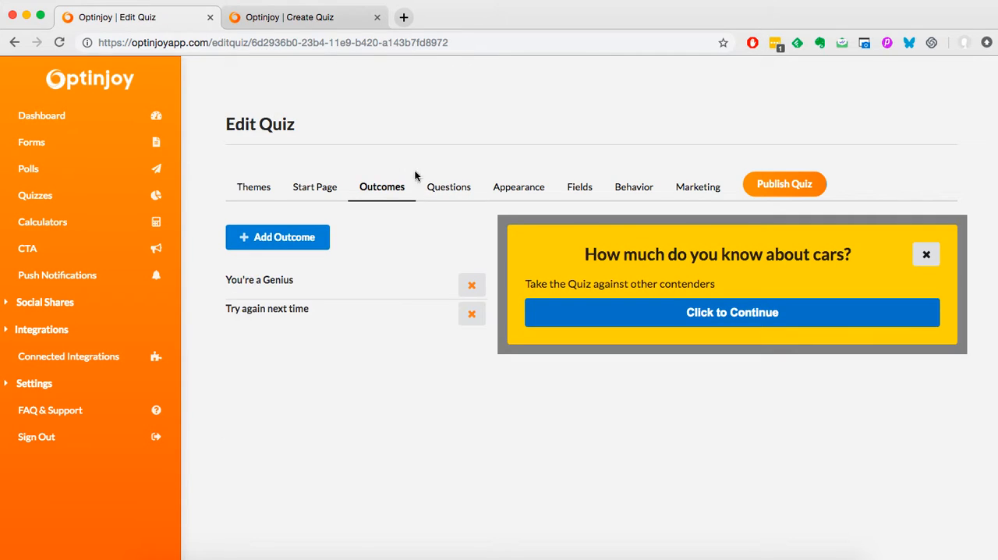
left_click(430, 189)
left_click_drag(390, 284, 239, 277)
key("ctrl+c")
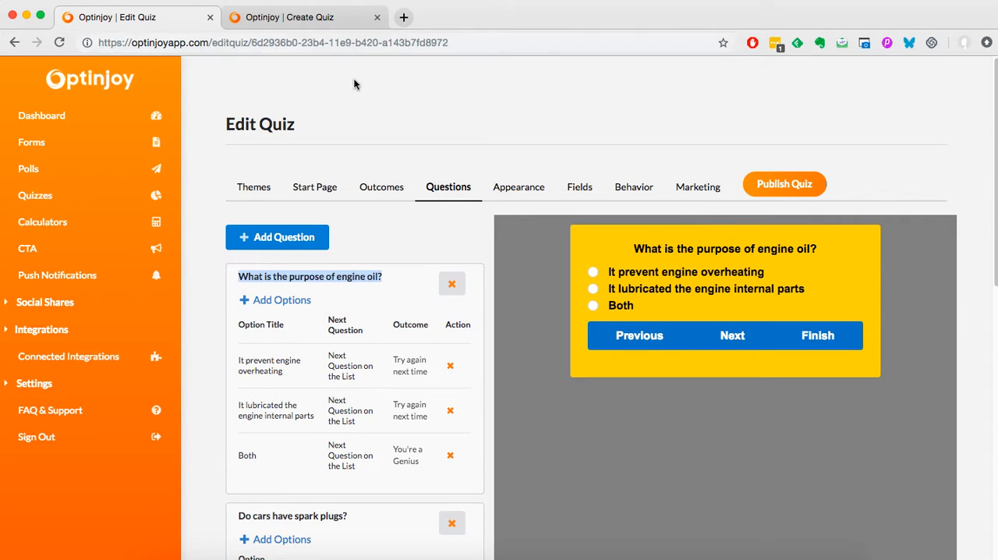
left_click(288, 17)
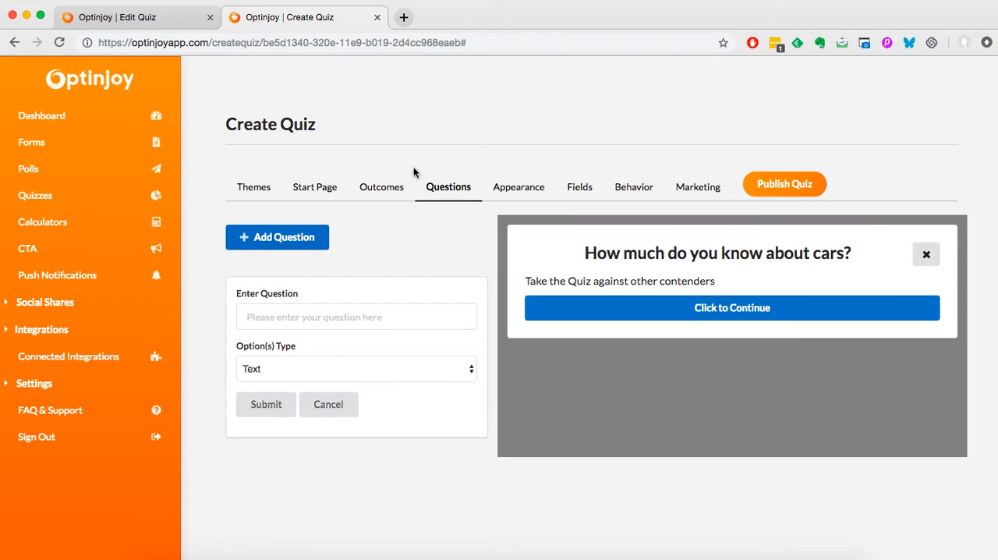
left_click(361, 319)
key("ctrl+v")
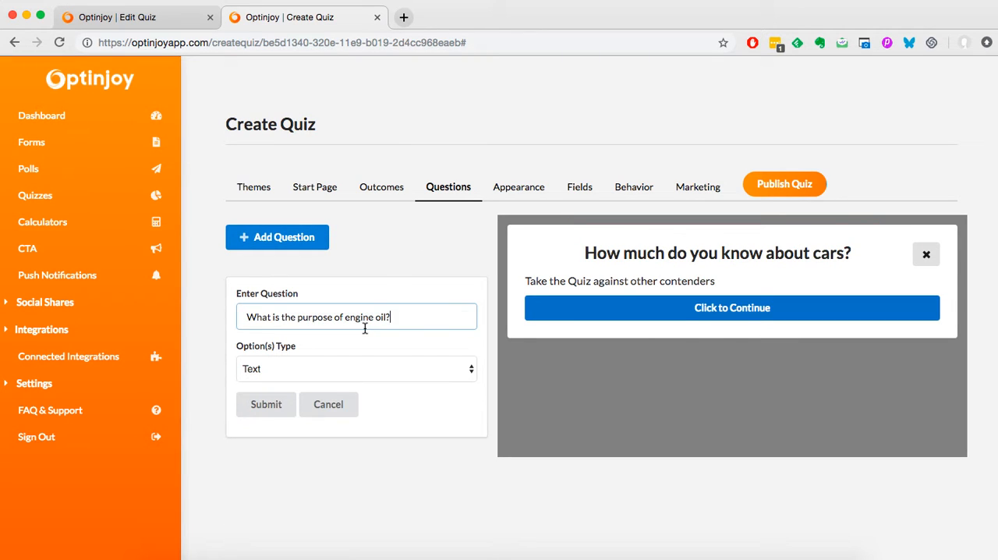
left_click(263, 414)
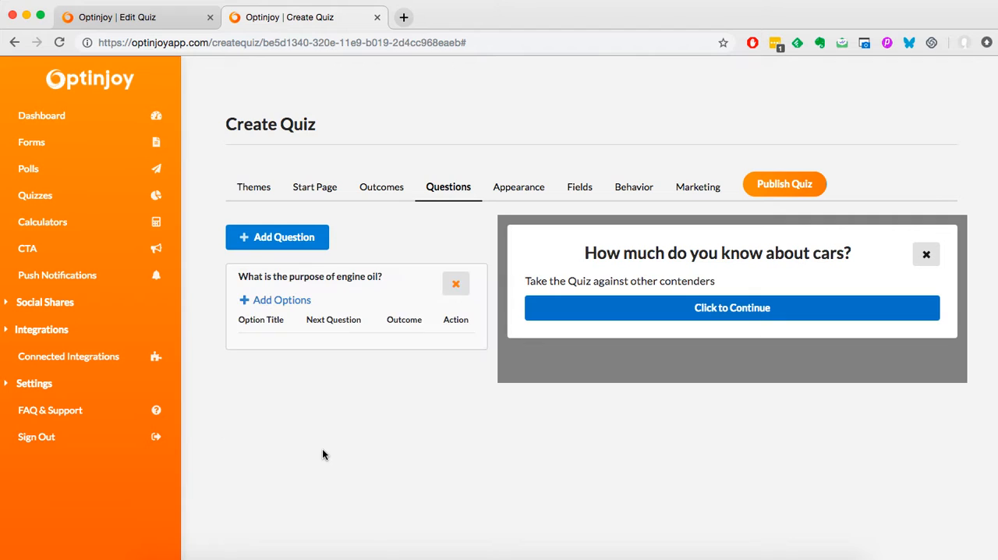
- Start an answer option for the engine oil question, titled "It prevent engine overheating" as copied from the reference quiz
left_click(304, 301)
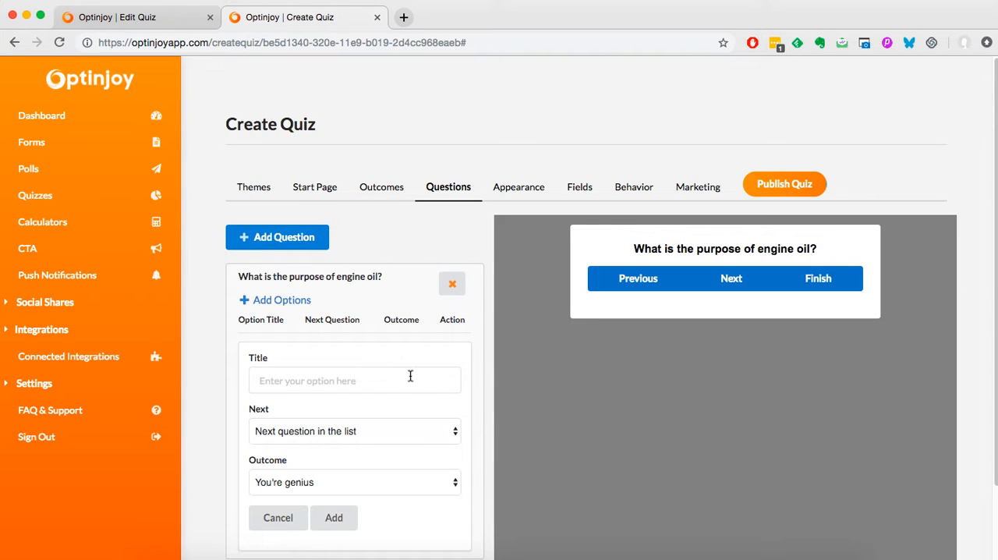
left_click(164, 17)
left_click_drag(287, 372, 239, 365)
key("ctrl+c")
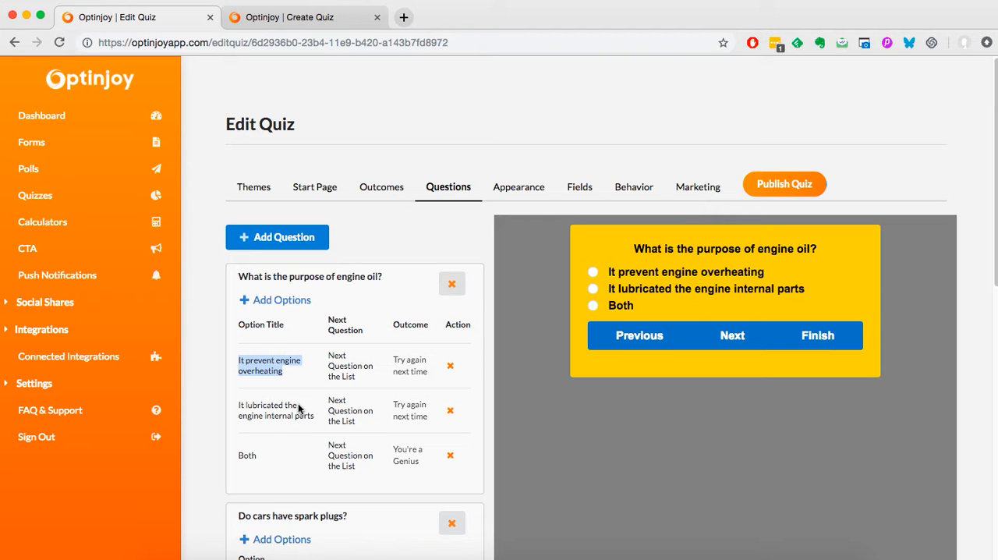
left_click(313, 18)
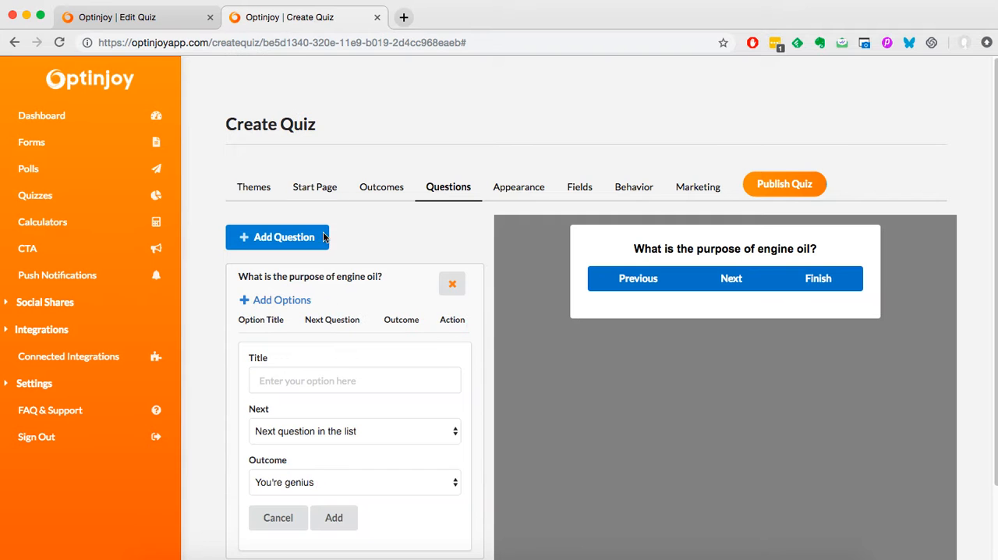
left_click(309, 380)
key("ctrl+v")
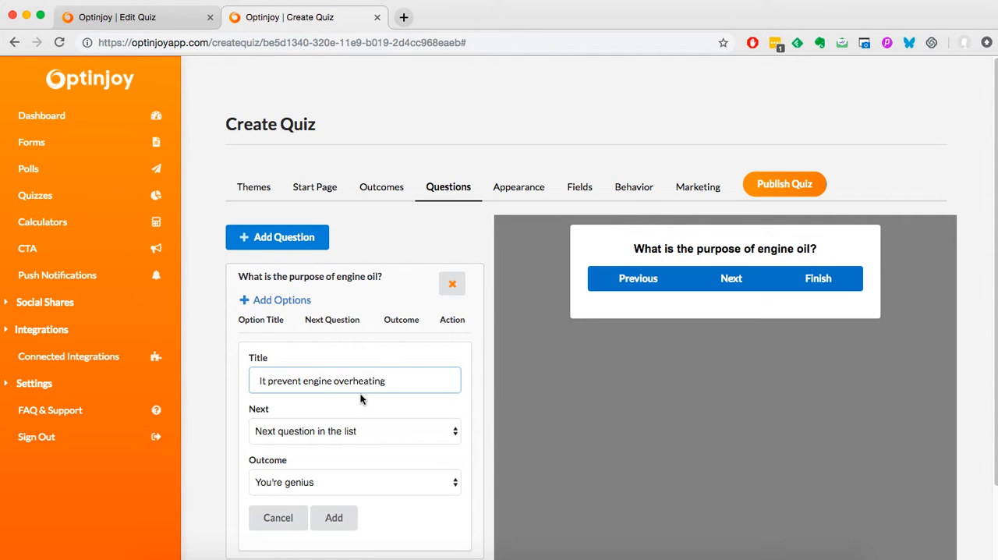
- Add the overheating option with "Next question in the list" as its next question and "You're genius" as its outcome
left_click(338, 437)
left_click(338, 434)
scroll(340, 434, "down", 2)
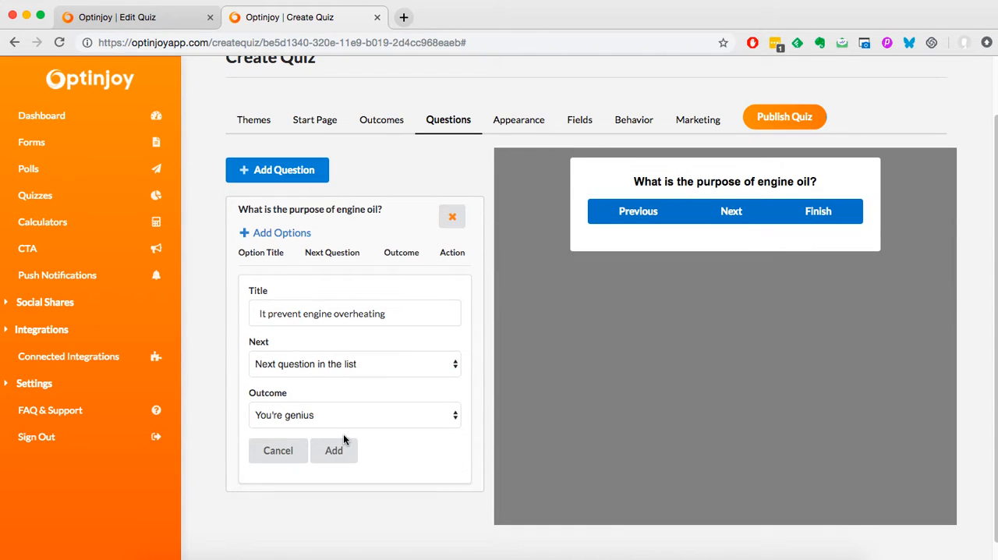
left_click(373, 373)
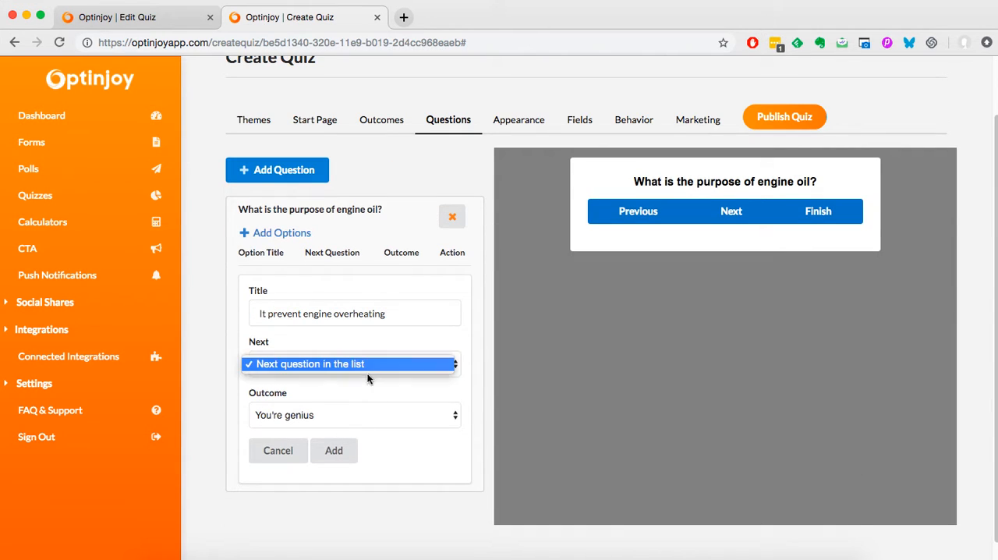
left_click(380, 381)
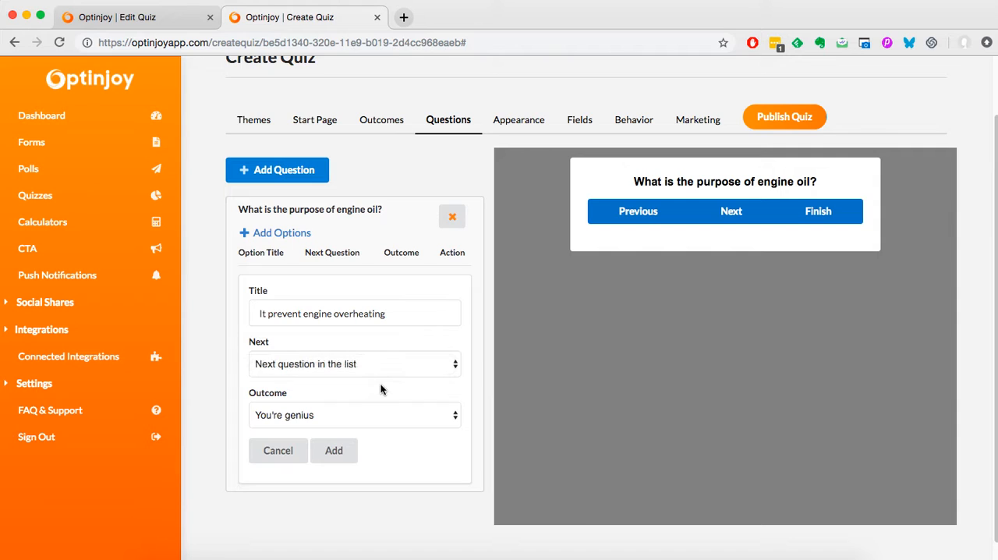
left_click(298, 419)
left_click(298, 420)
left_click(353, 322)
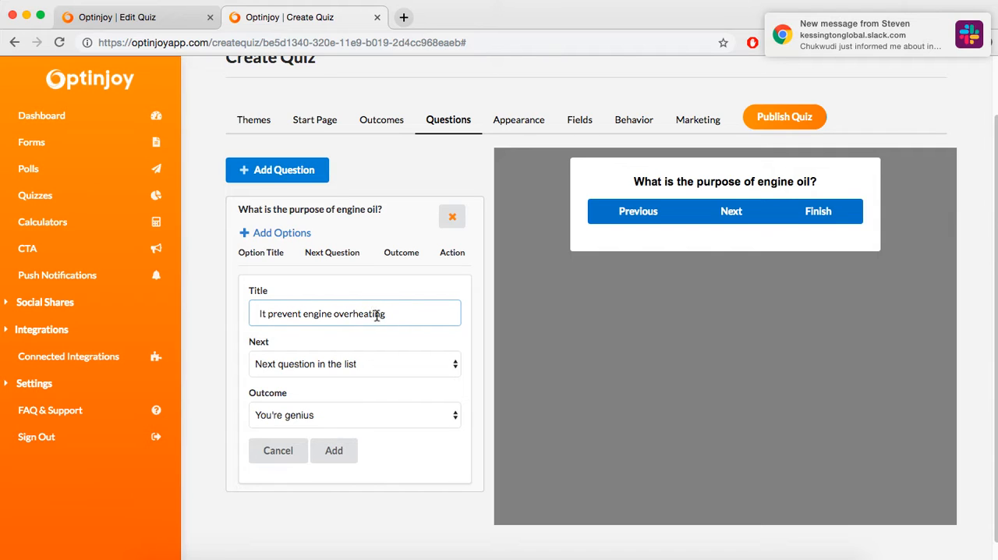
left_click(333, 415)
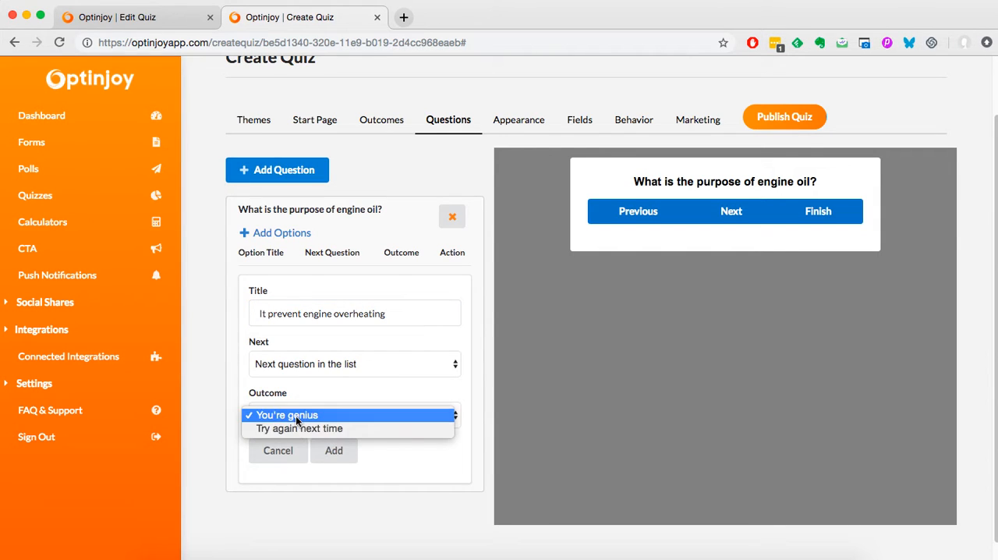
left_click(339, 415)
left_click(337, 451)
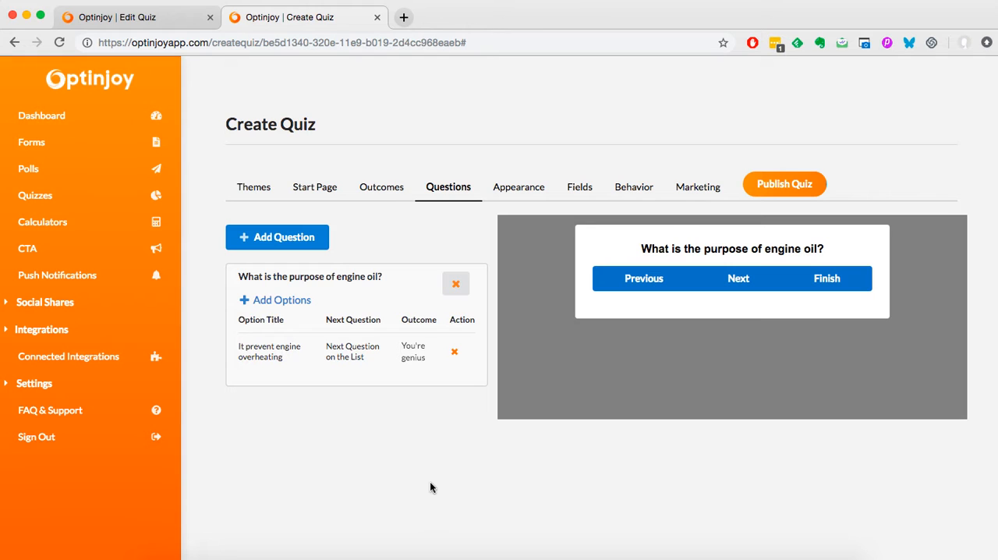
- Start a second answer option titled "It lubricated the engine internal parts", copied from the reference quiz
left_click(301, 301)
left_click(153, 18)
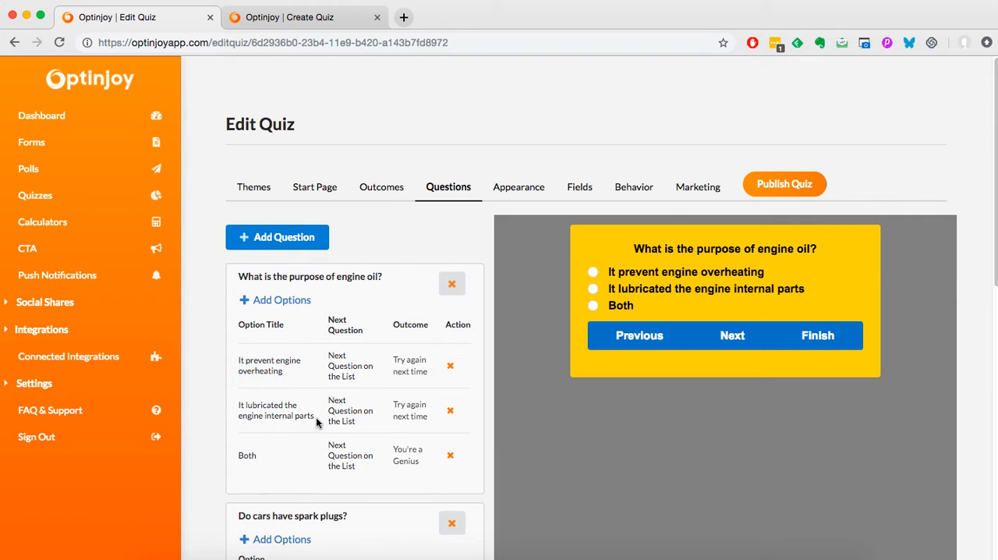
left_click_drag(316, 417, 239, 408)
key("super+c")
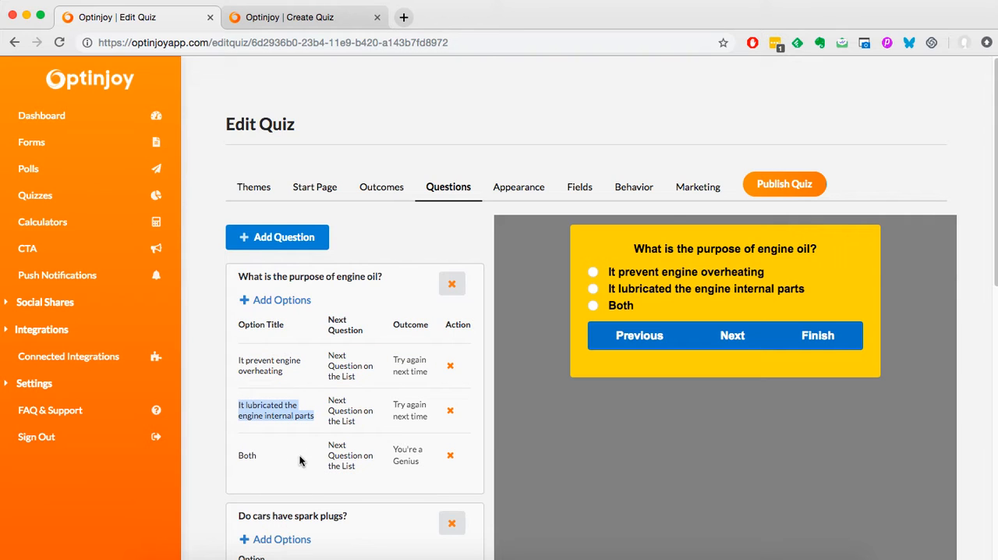
left_click(312, 17)
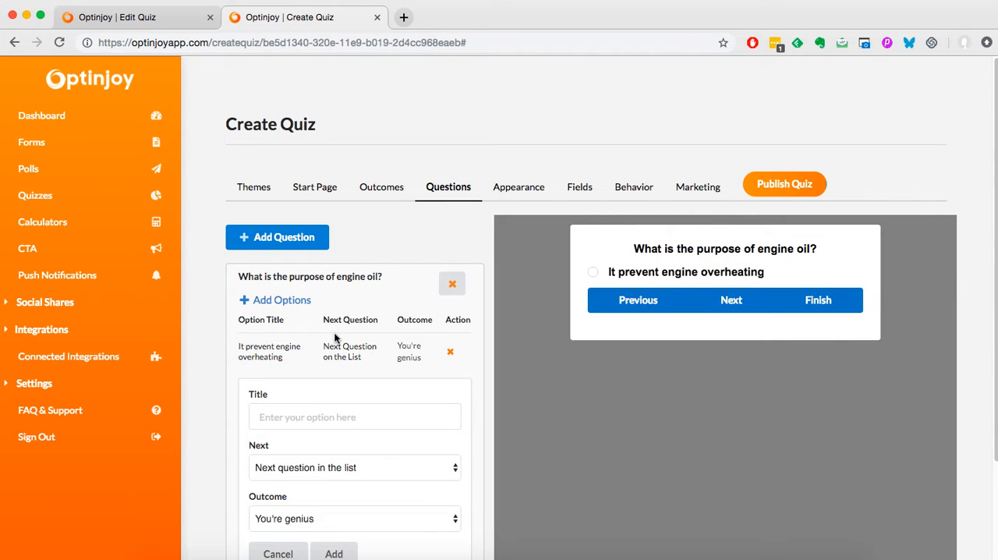
left_click(323, 414)
key("super+v")
scroll(204, 369, "down", 3)
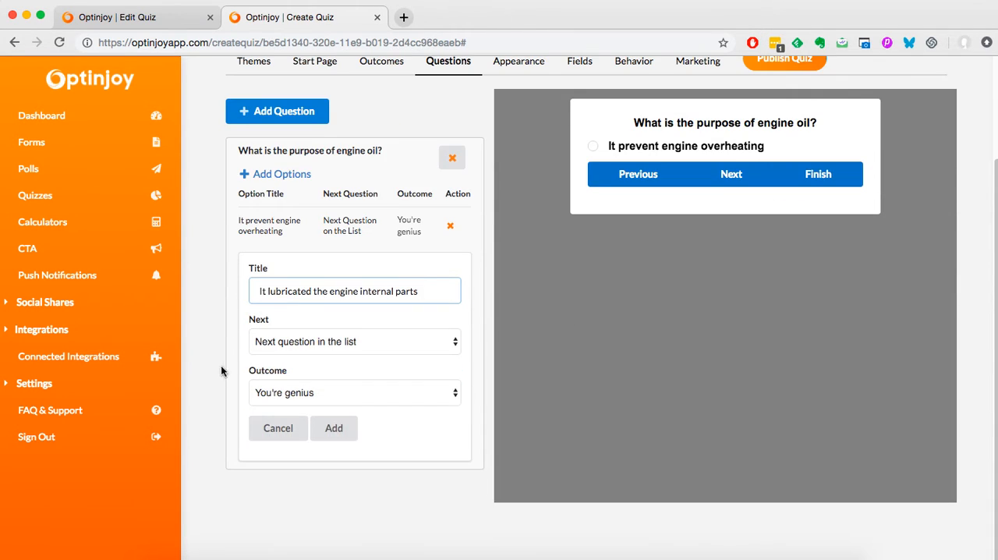
- Correct the second engine oil option's title to "It lubricates the engine internal parts" and add it with "You're genius" as its outcome
left_click(308, 291)
key("BackSpace")
type("s")
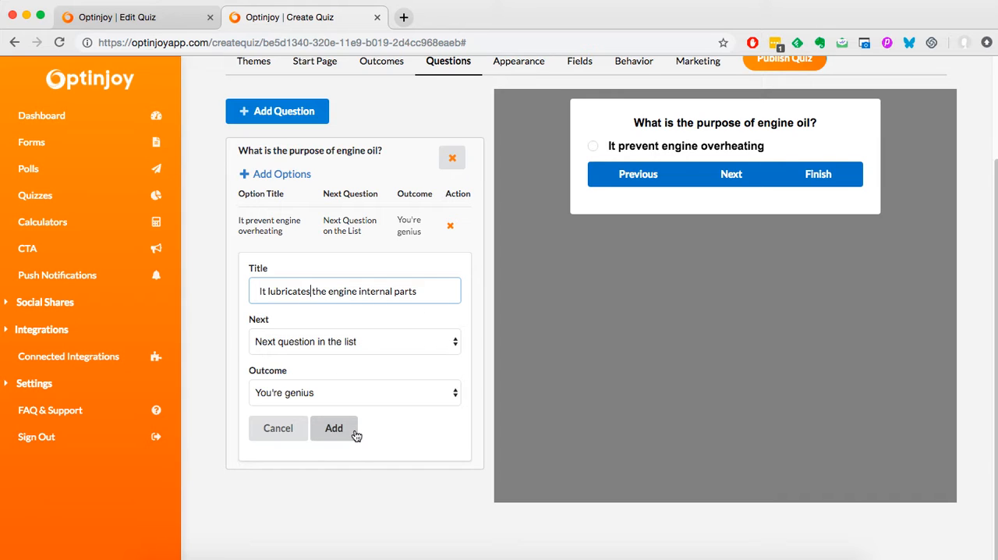
left_click(319, 398)
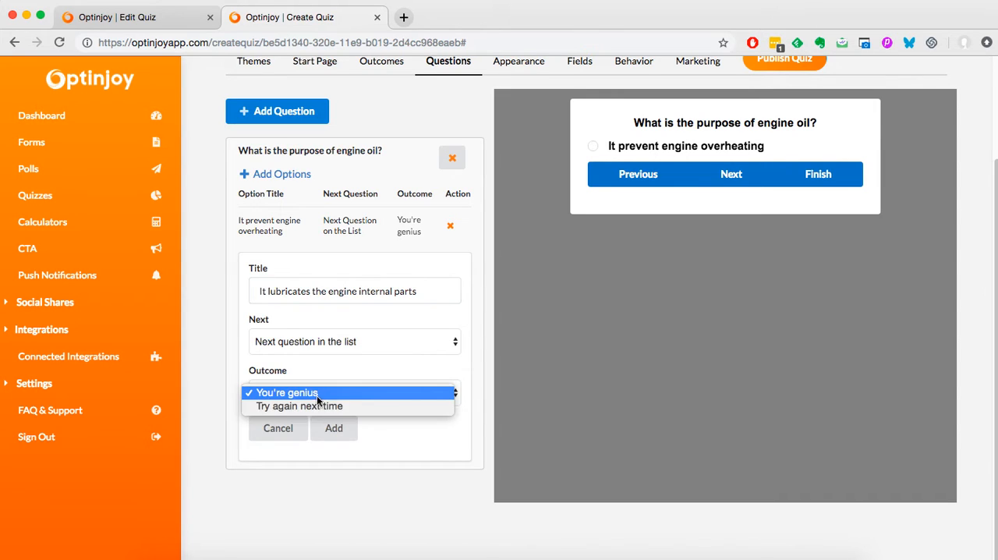
left_click(326, 394)
left_click(350, 429)
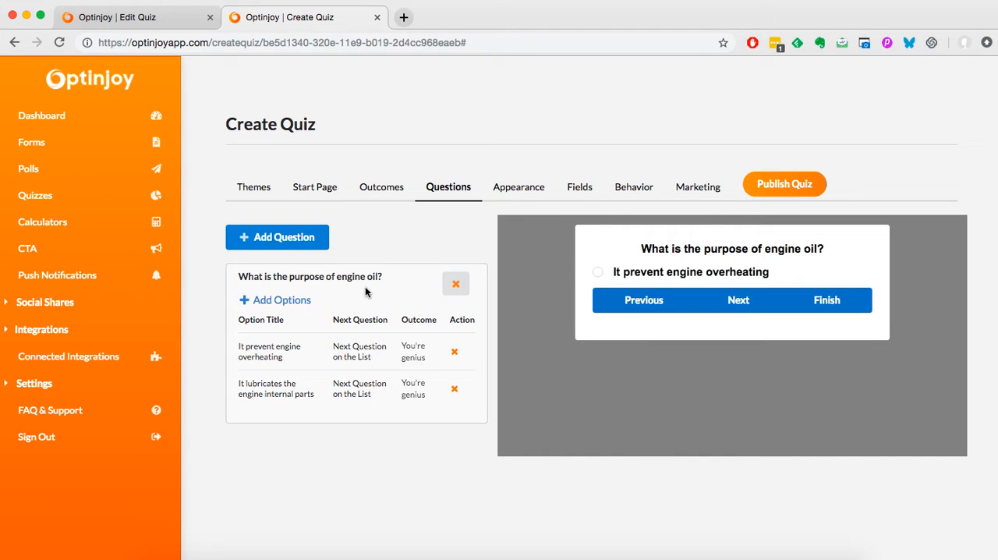
- Add a second question, "Do cars have spark plugs?", copied from the reference quiz, with Text as the option type
left_click(275, 238)
scroll(314, 347, "down", 3)
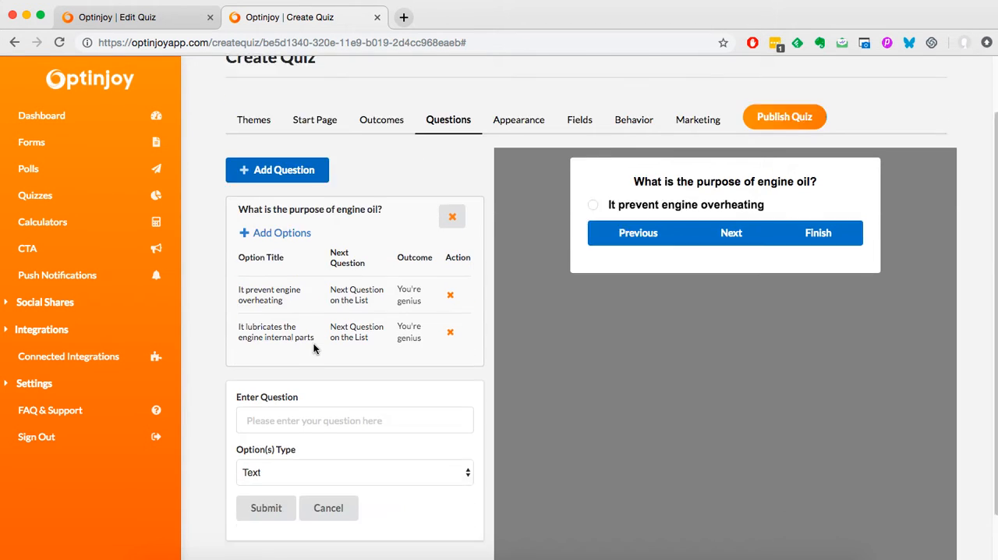
left_click(297, 365)
left_click(129, 22)
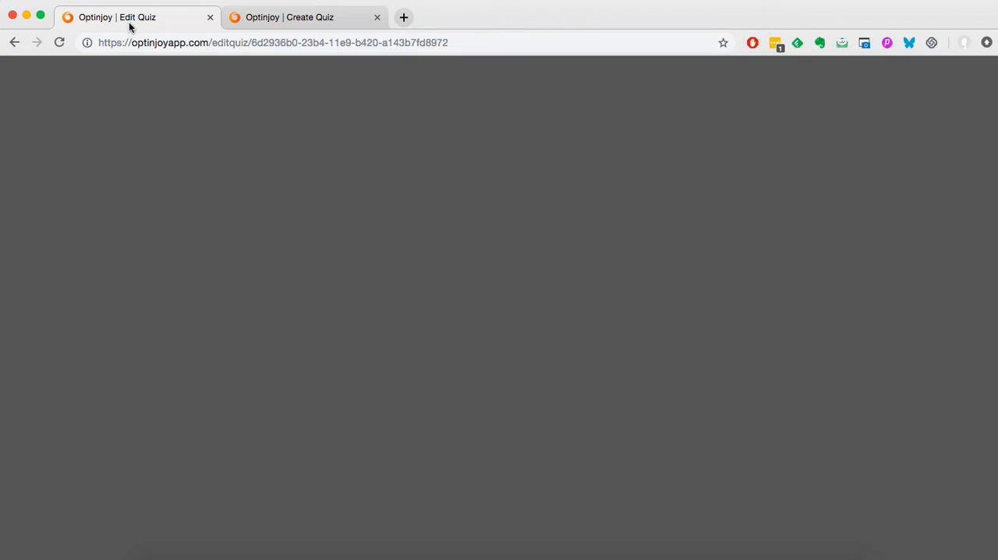
scroll(260, 345, "down", 3)
left_click_drag(348, 379, 237, 377)
key("ctrl+c")
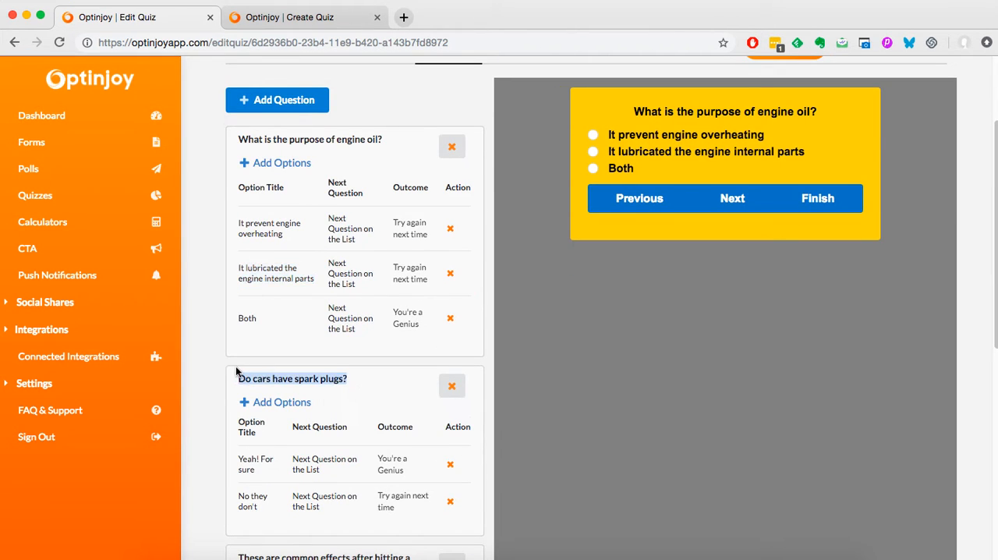
left_click(315, 22)
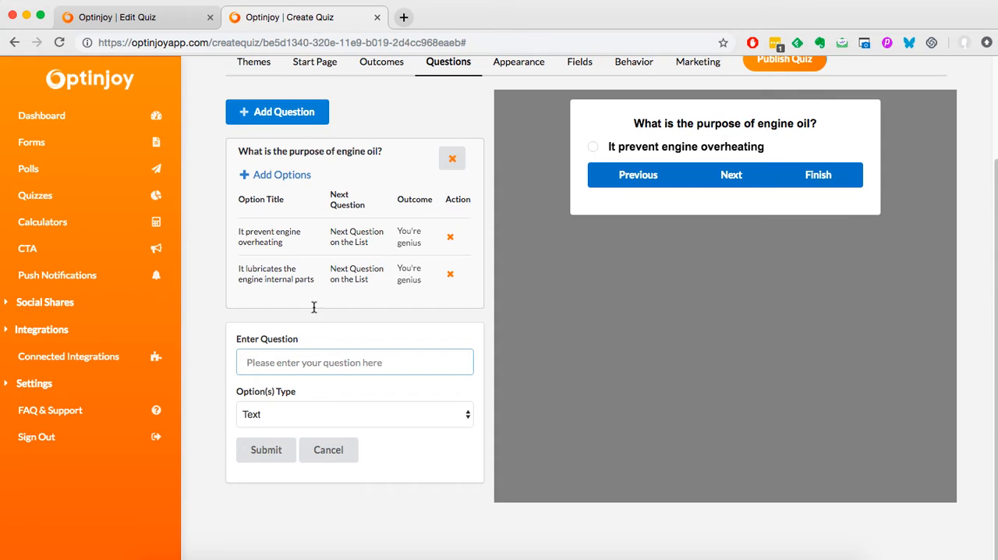
key("ctrl+v")
left_click(280, 454)
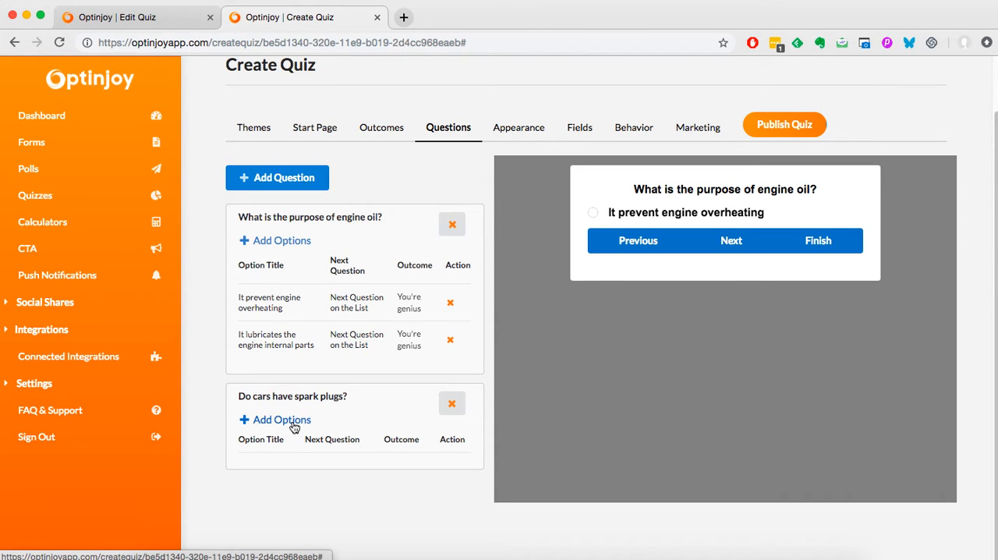
- Add the answer option "Yes" to the spark plugs question, with "Next question in the list" as next and "You're genius" as outcome
left_click(293, 421)
scroll(293, 427, "down", 4)
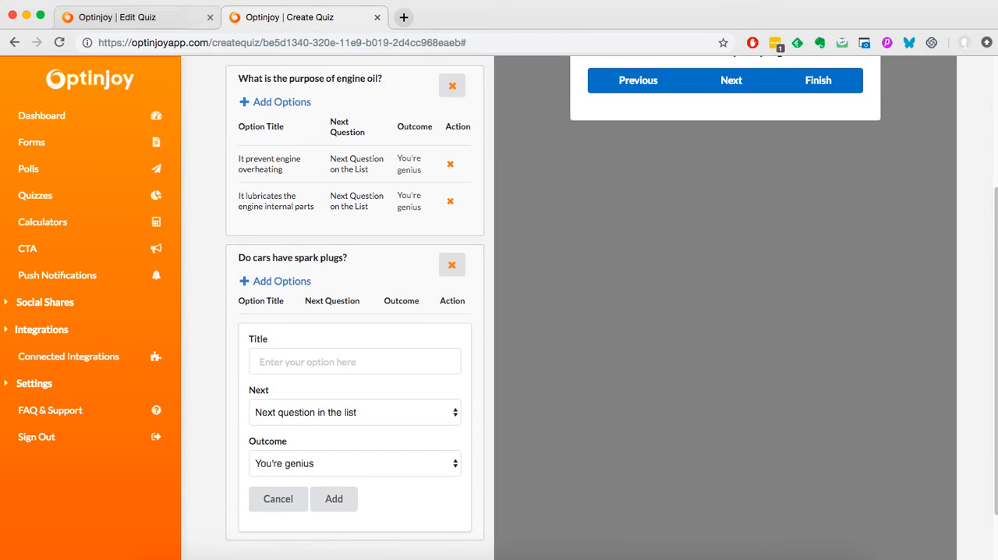
left_click(137, 22)
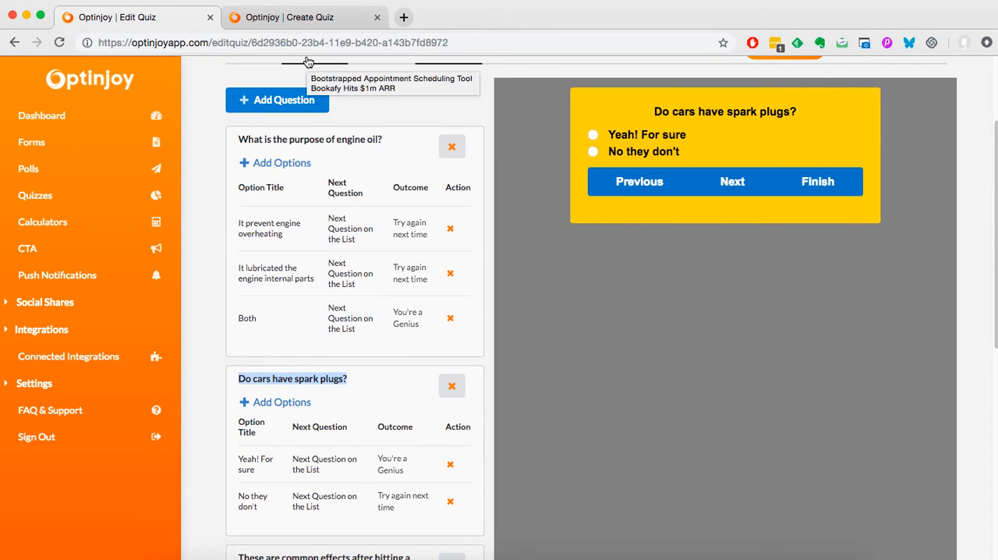
left_click(308, 18)
left_click(287, 367)
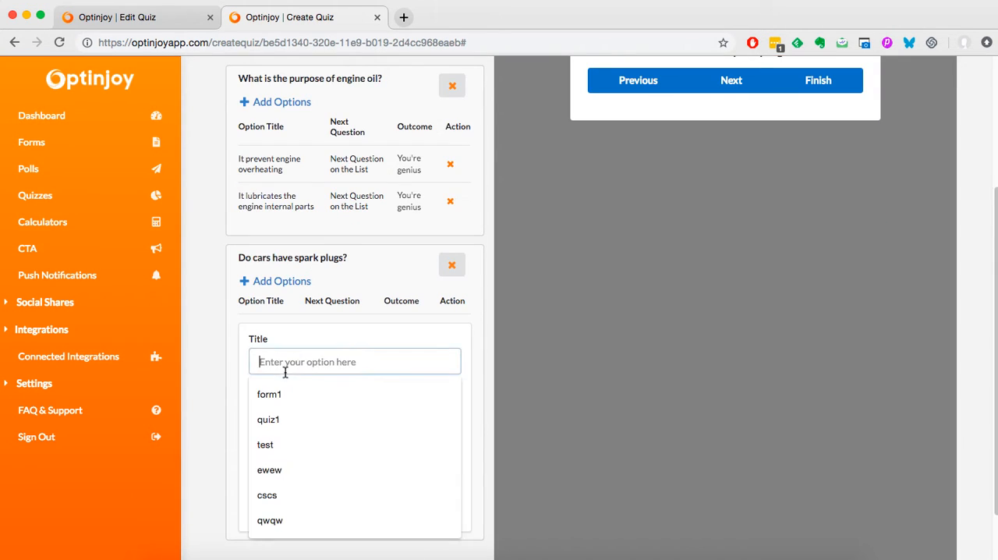
type("Yes")
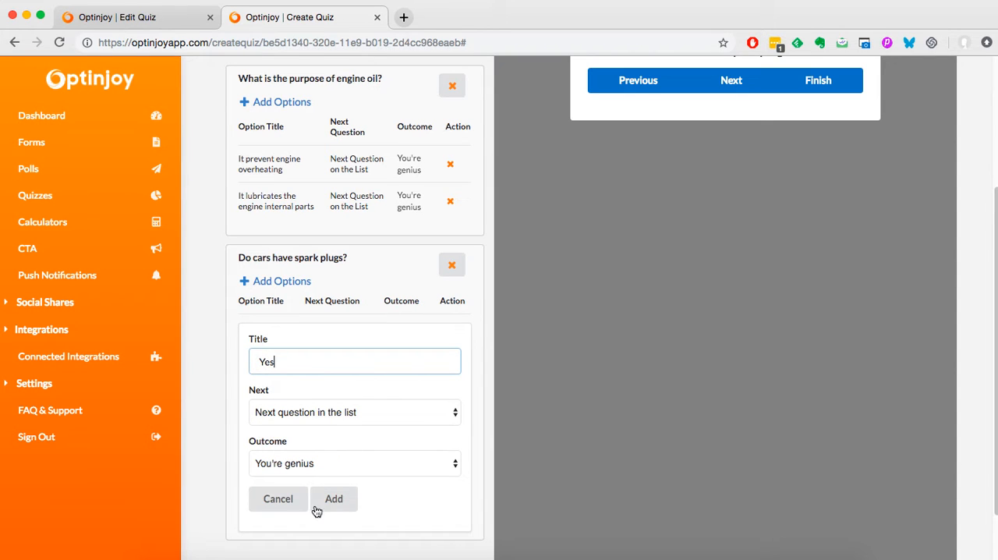
left_click(334, 500)
- Add the answer option "No" to the spark plugs question, with "Try again next time" as its outcome
left_click(254, 380)
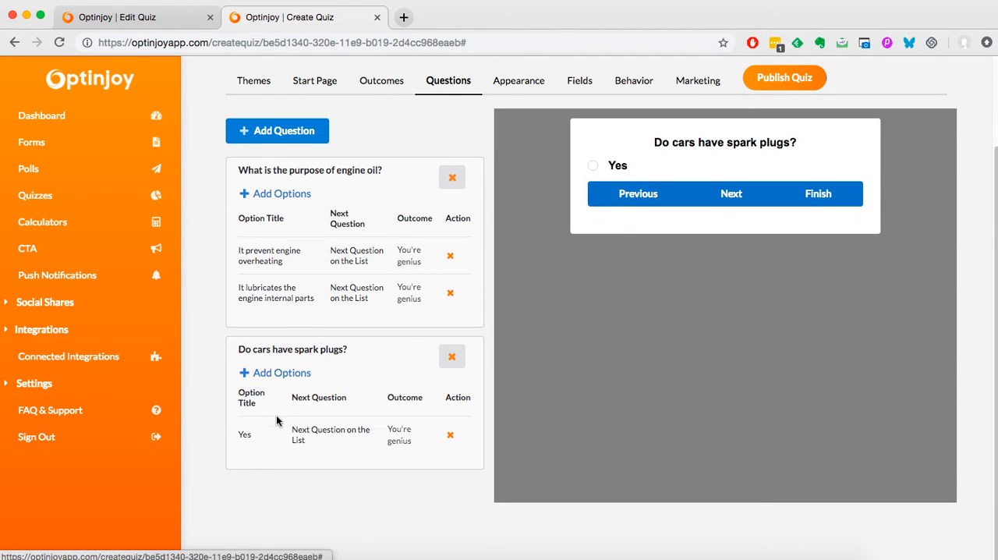
left_click(297, 414)
type("Notification test")
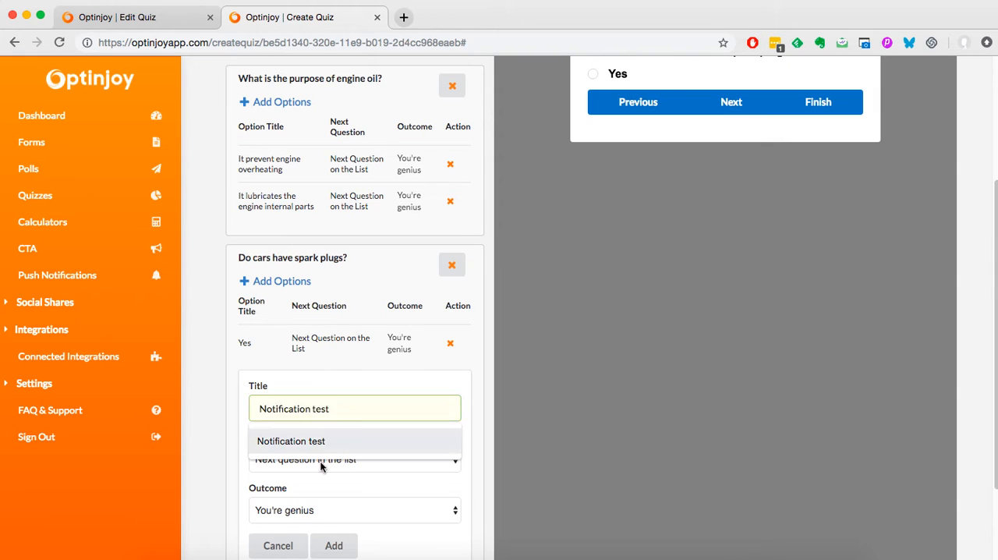
left_click(343, 509)
left_click(340, 524)
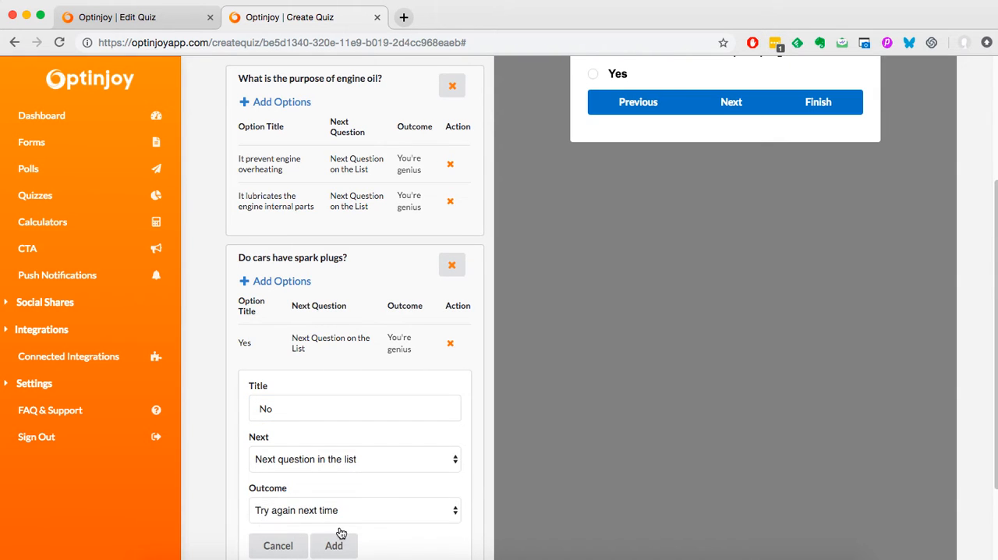
left_click(334, 545)
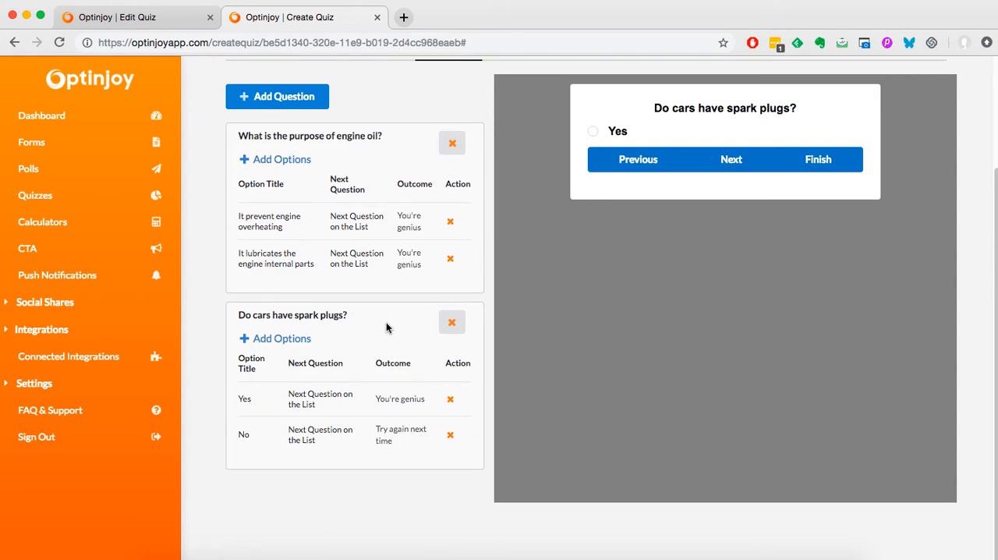
- Review the quiz's questions and its appearance, fields and behavior settings
scroll(386, 326, "up", 3)
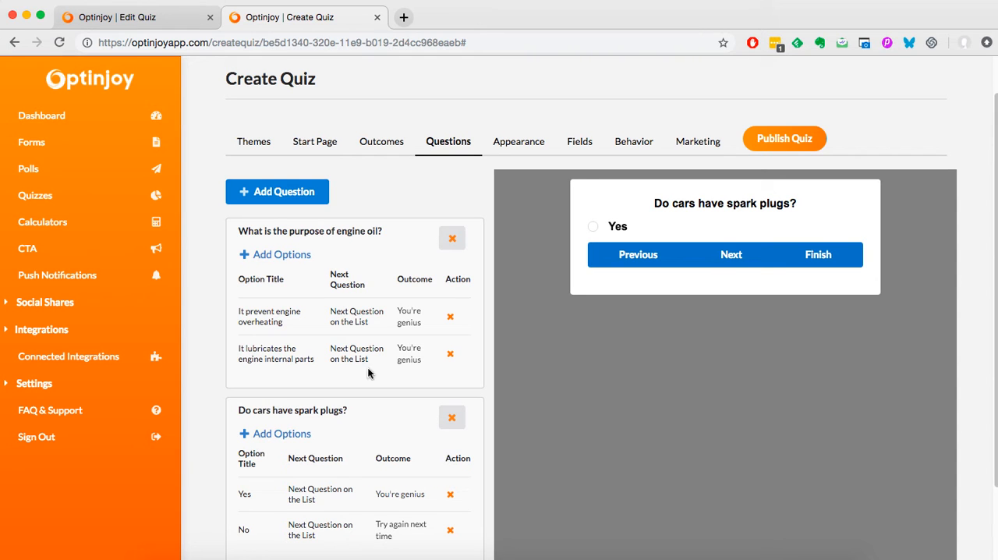
scroll(323, 344, "down", 3)
scroll(320, 342, "up", 4)
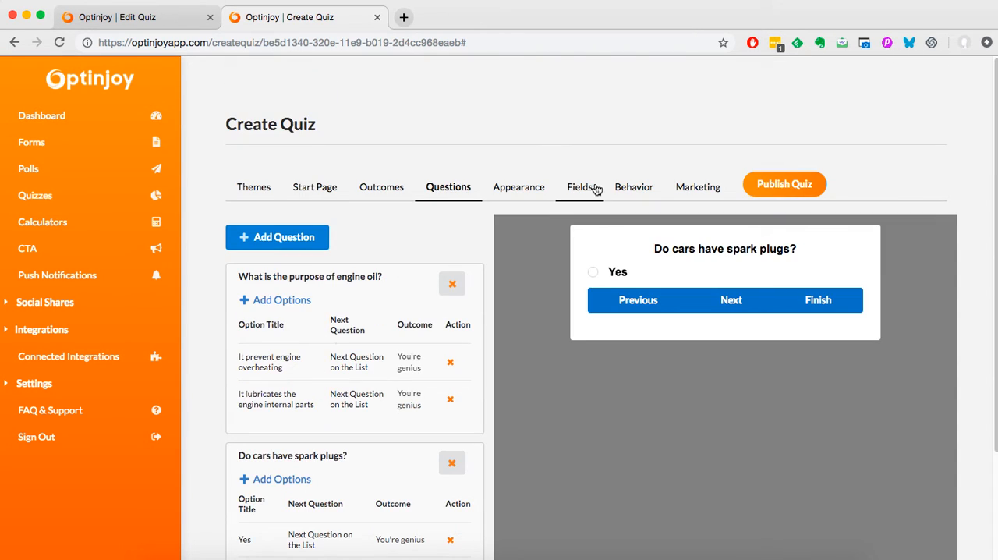
left_click(525, 190)
scroll(475, 306, "down", 2)
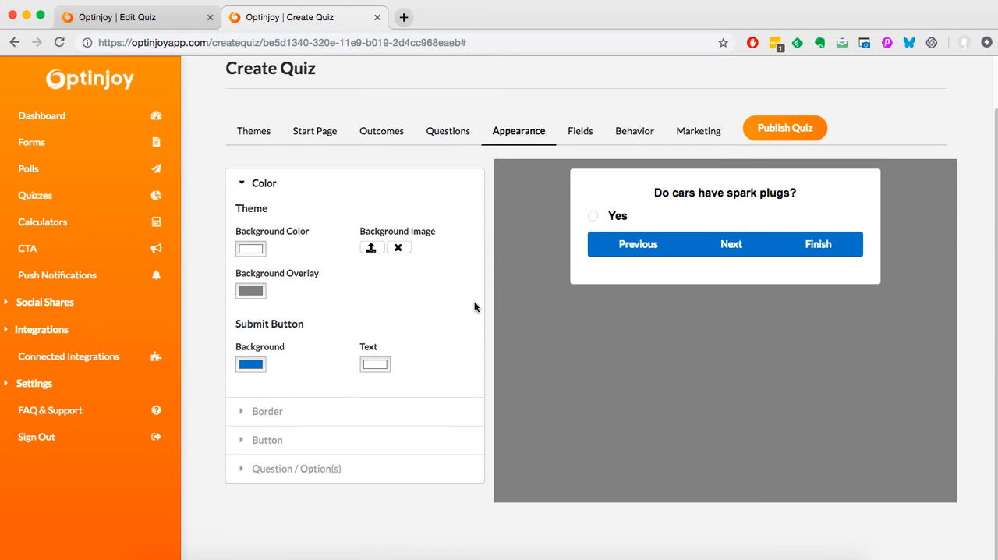
scroll(563, 168, "up", 2)
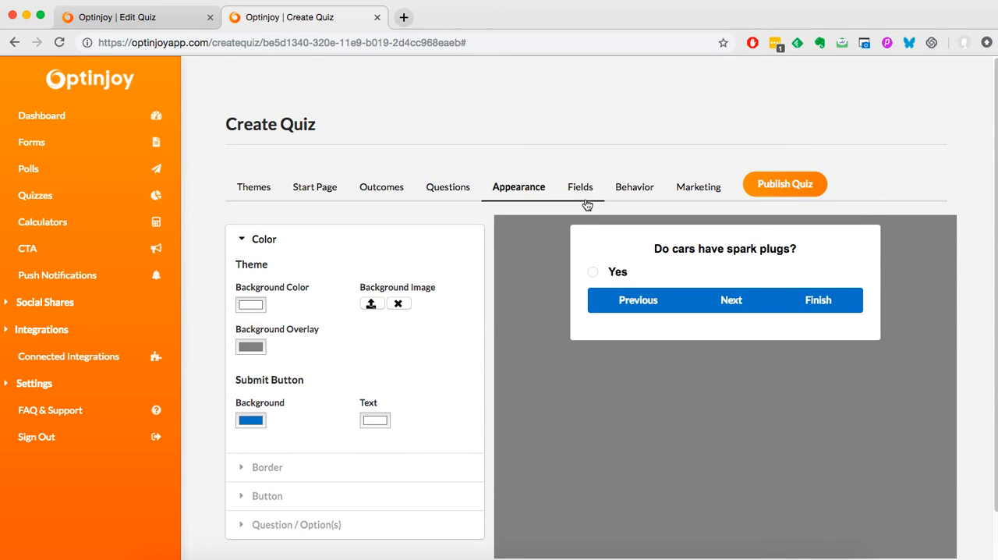
left_click(585, 199)
left_click(645, 201)
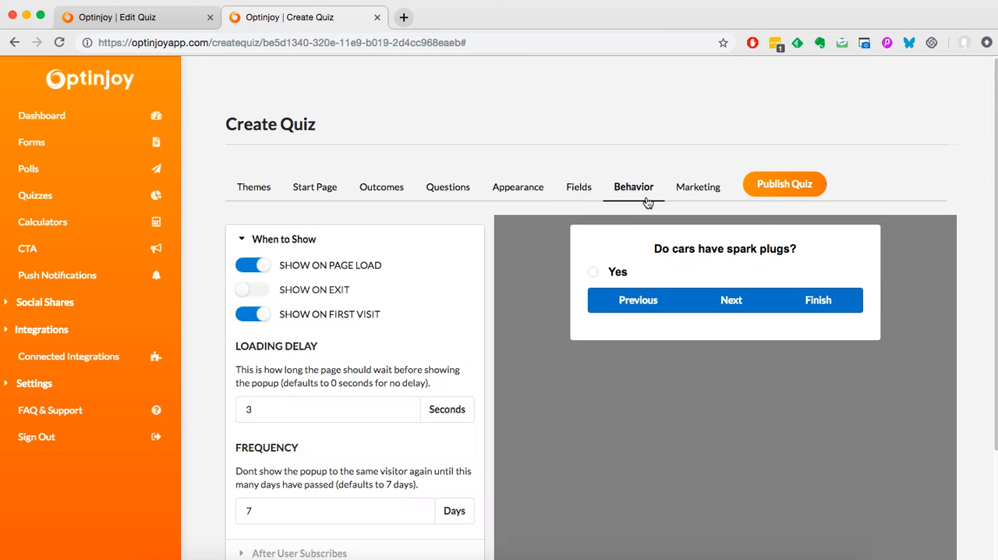
scroll(573, 287, "down", 5)
scroll(567, 284, "up", 5)
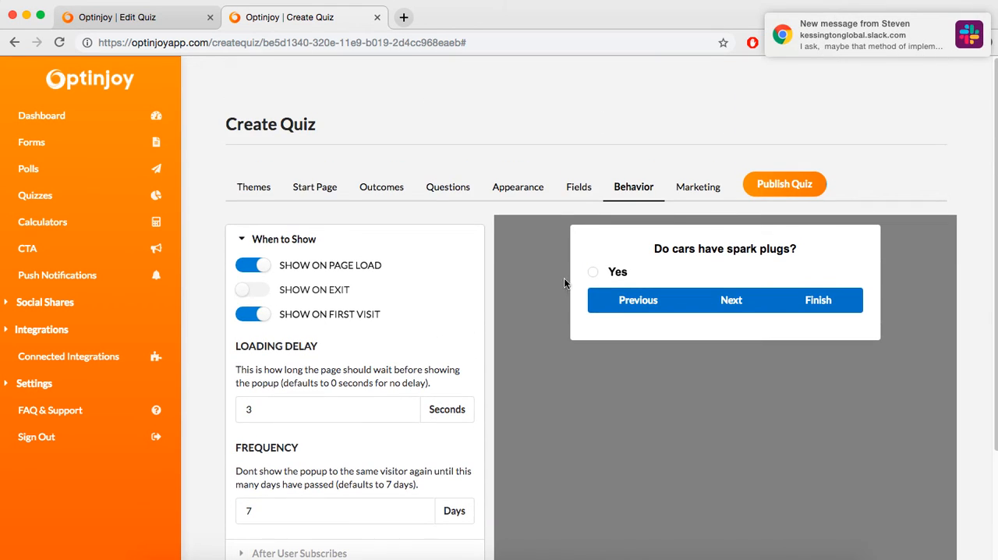
- Publish the quiz, look through its site code and return to the list of quizzes
left_click(782, 186)
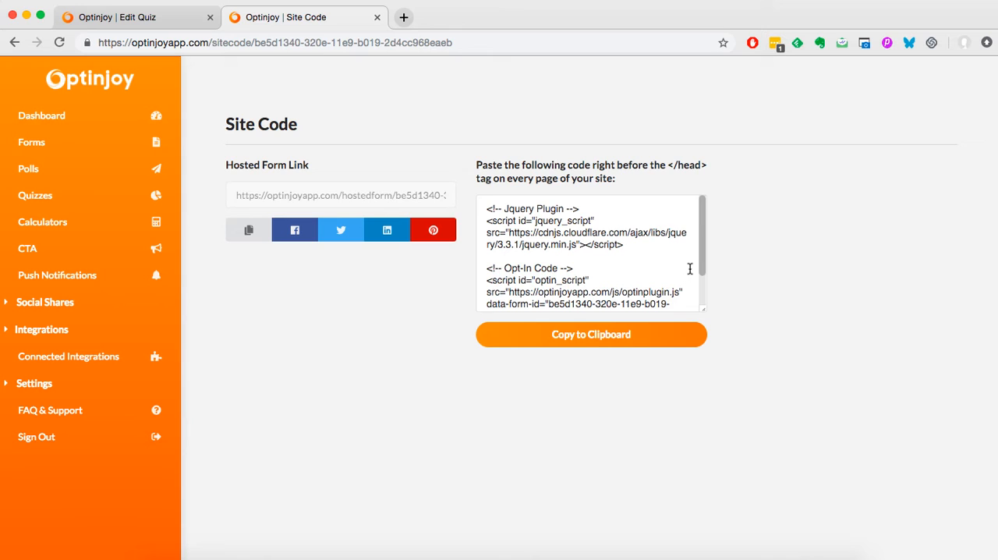
scroll(663, 254, "down", 2)
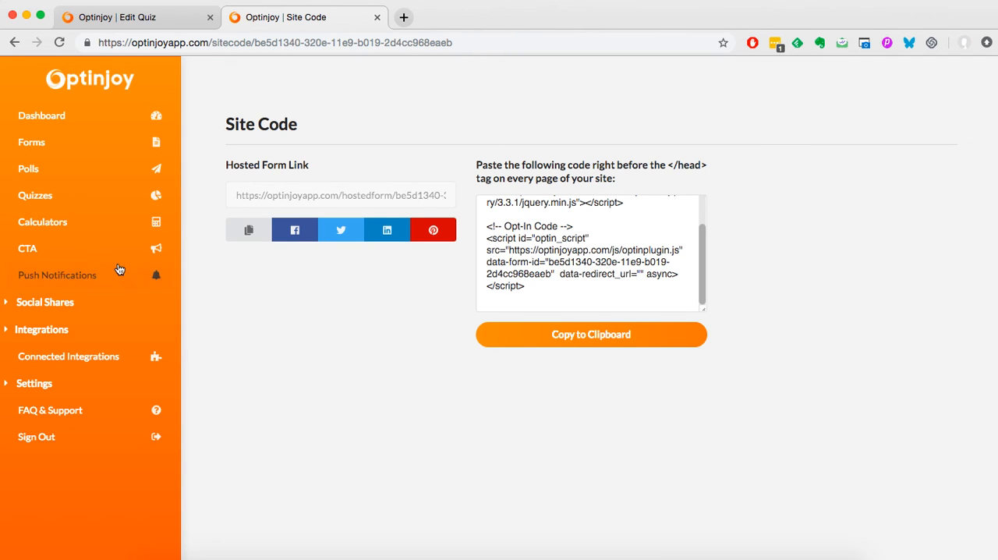
left_click(50, 197)
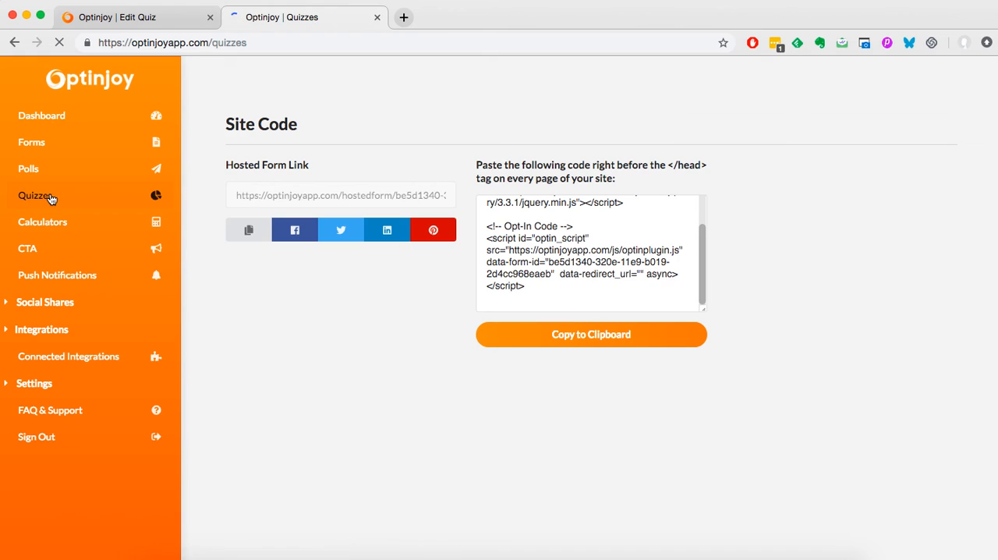